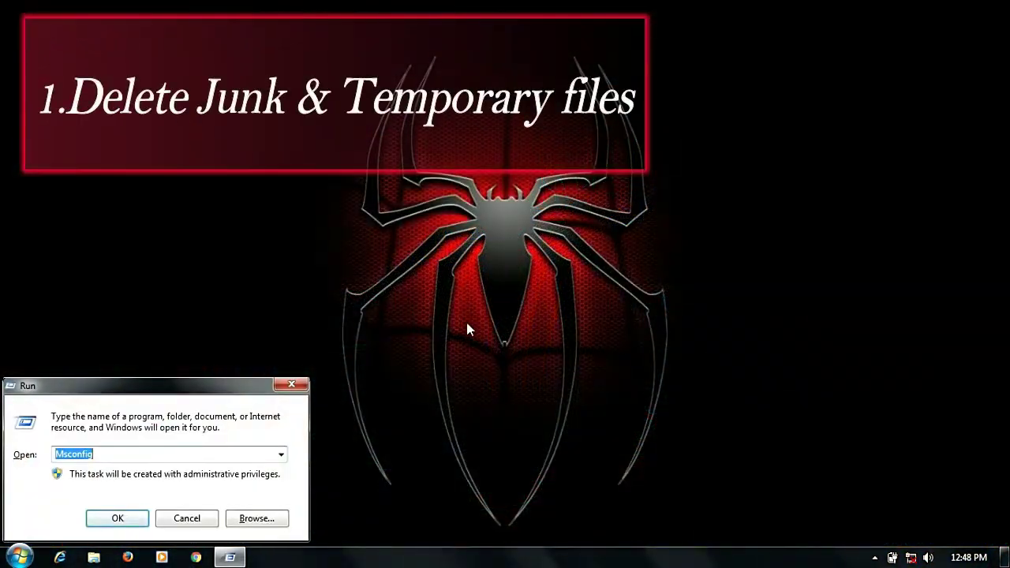
Step: Open the user account's temporary files folder by running %temp%
key(BackSpace)
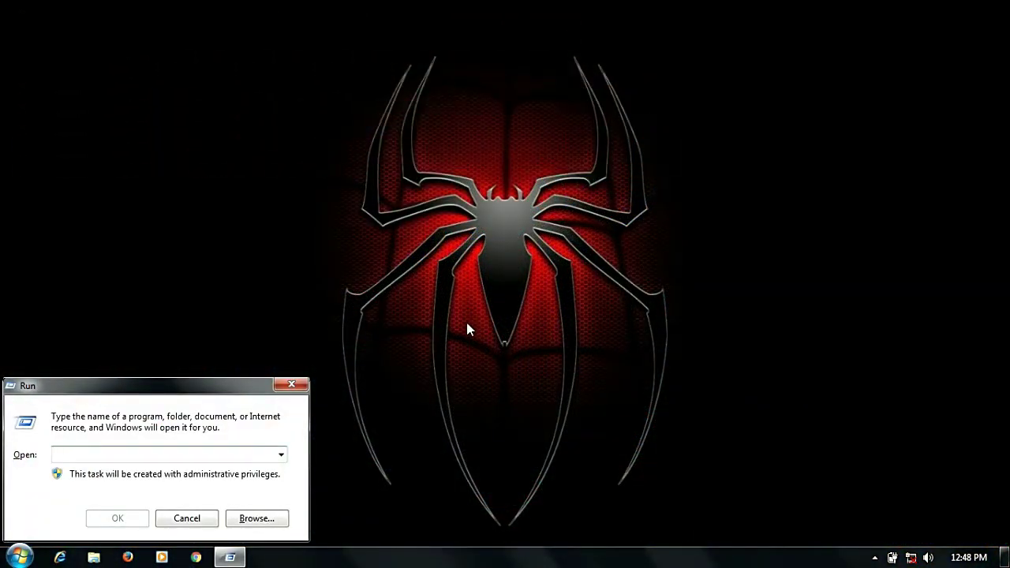
text(%temp%)
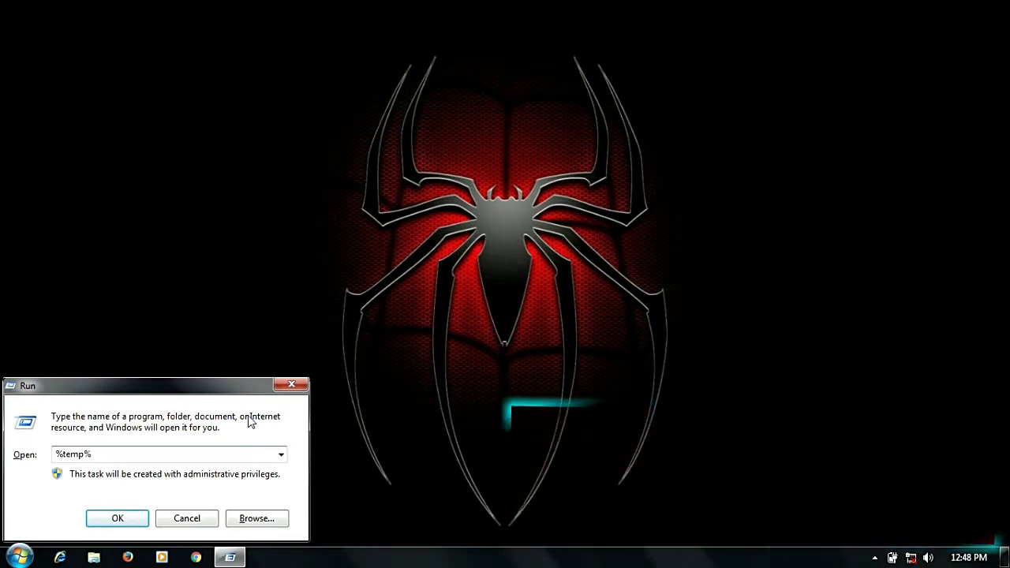
key(ctrl+a)
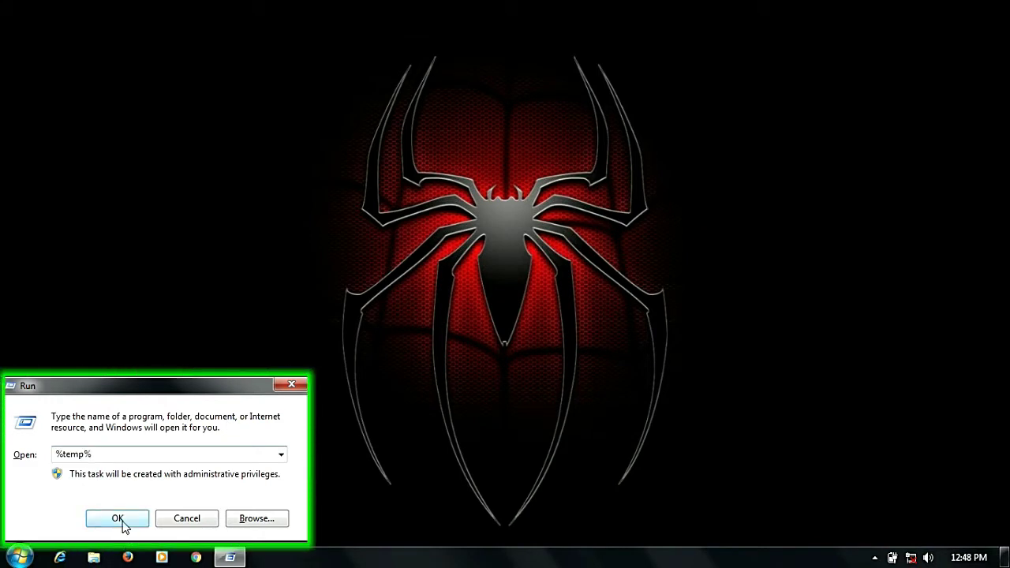
click(119, 520)
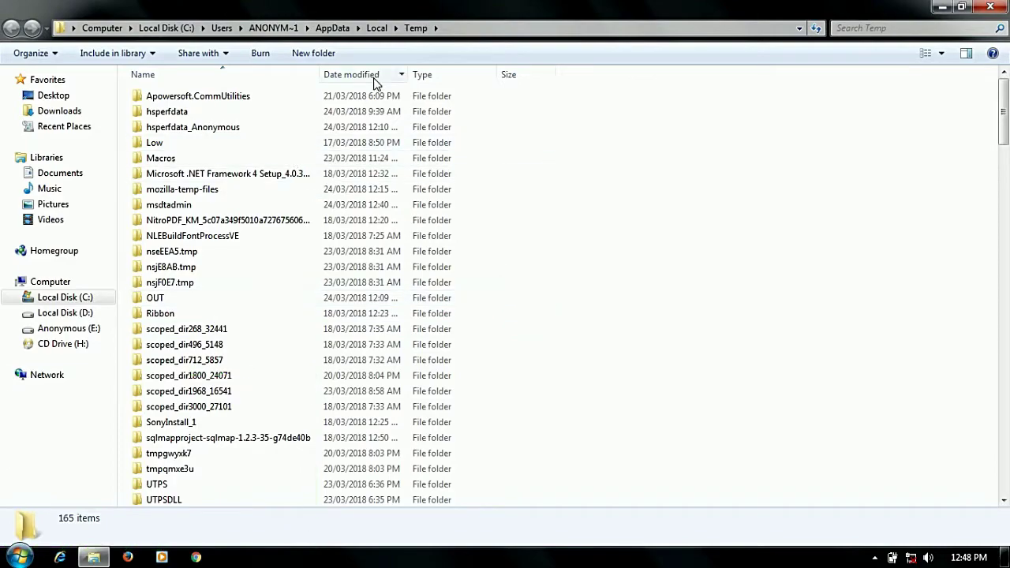
Step: Permanently delete all items in the user Temp folder, skipping every file that is in use
drag(607, 92, 349, 508)
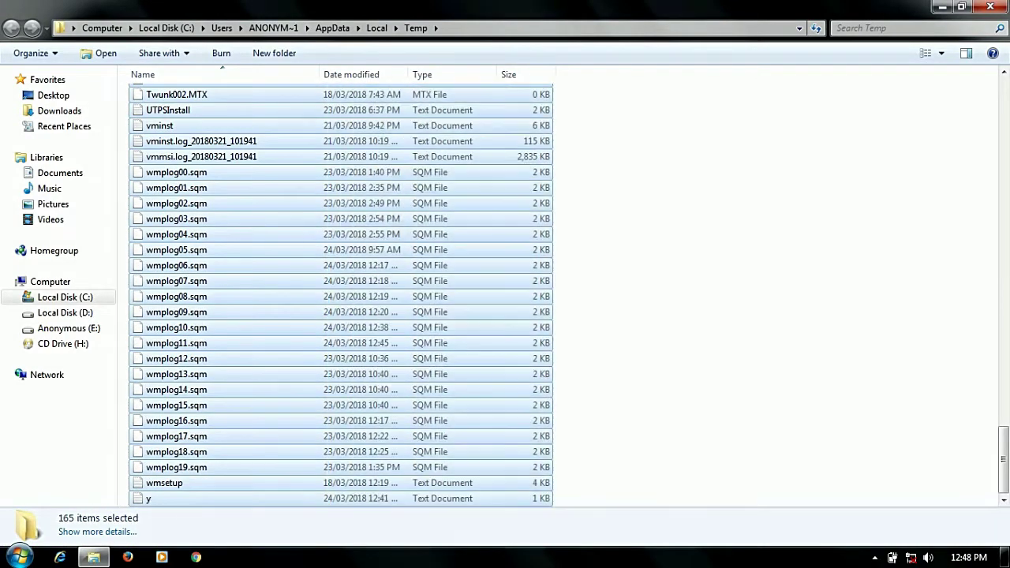
scroll(683, 339, up, 20)
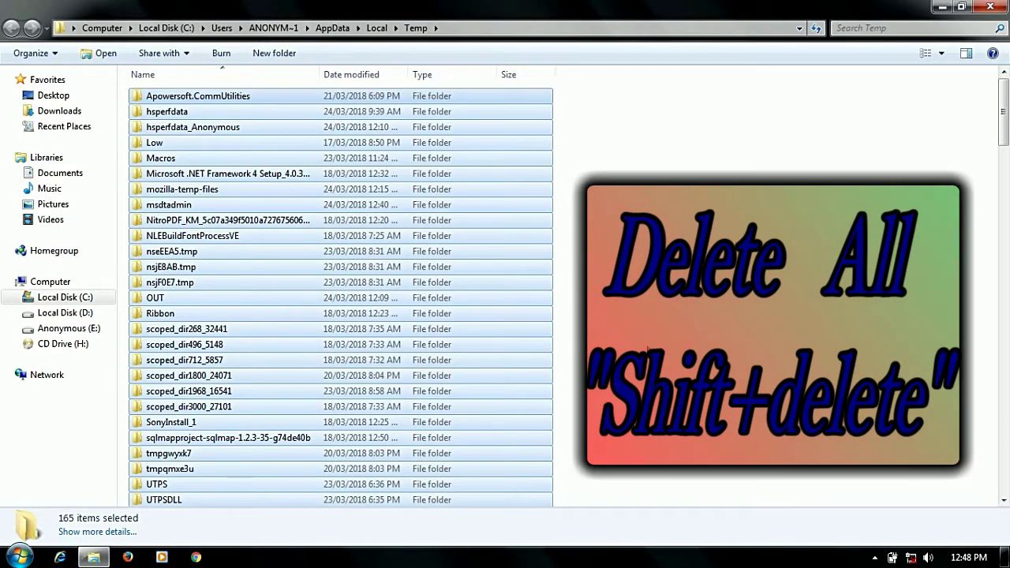
key(shift+Delete)
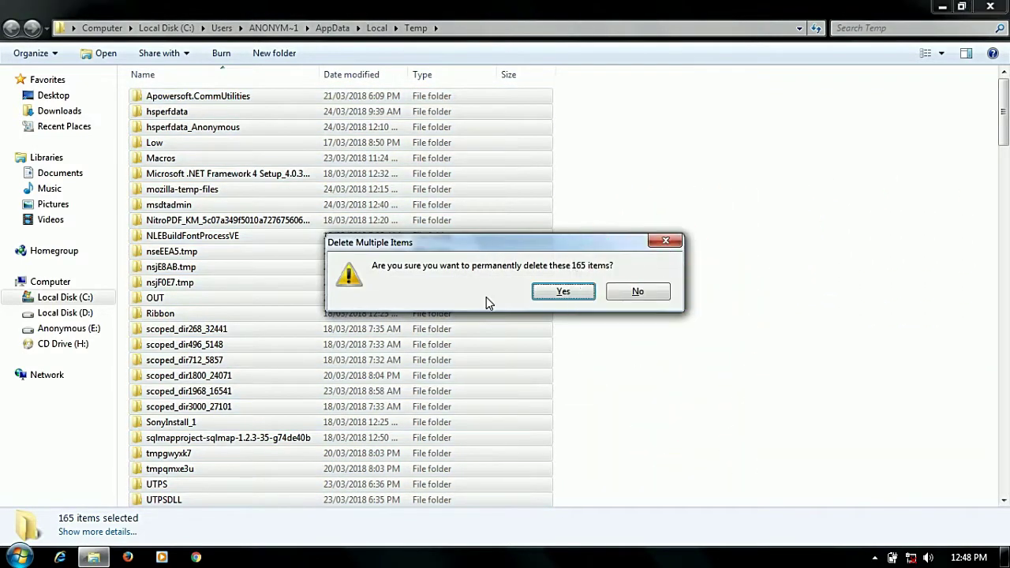
click(559, 292)
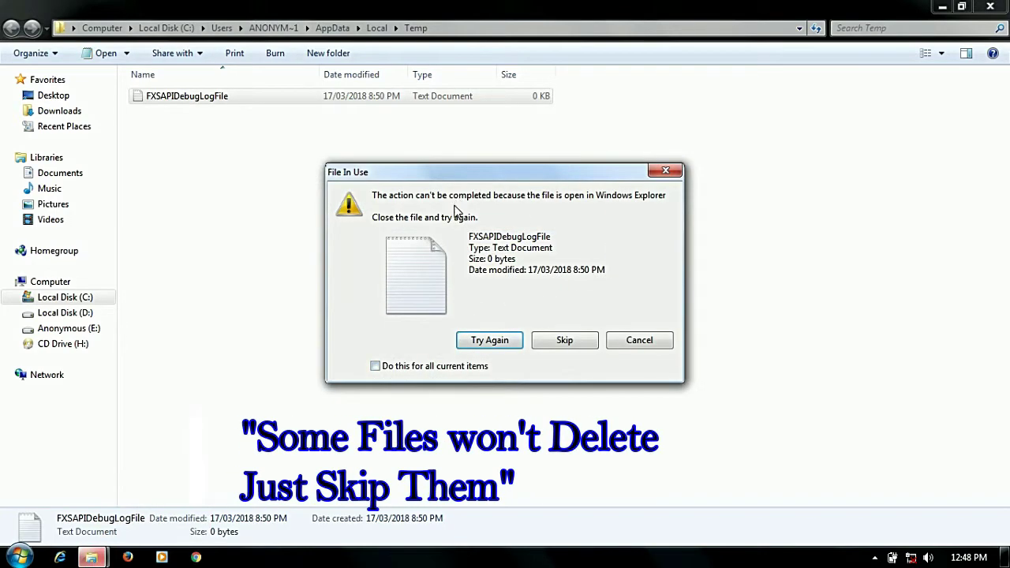
click(376, 366)
click(565, 340)
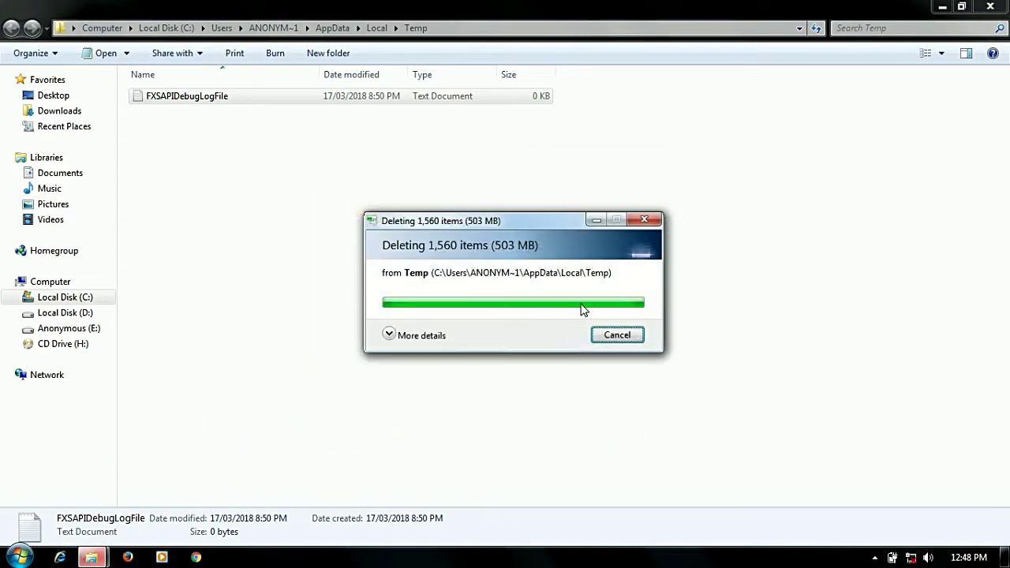
Step: Close the user Temp folder window and refresh the desktop
click(989, 7)
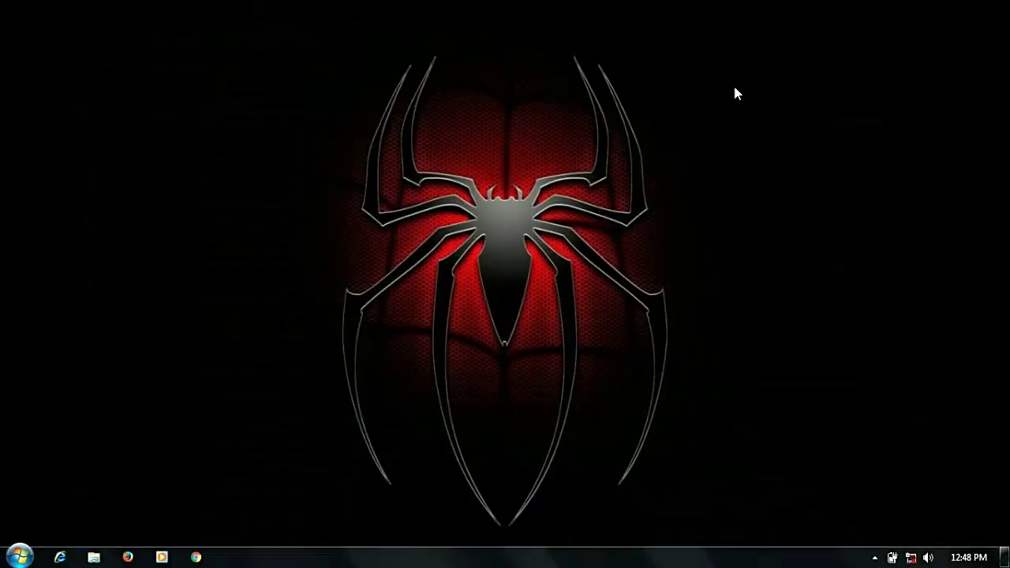
right_click(611, 67)
click(642, 130)
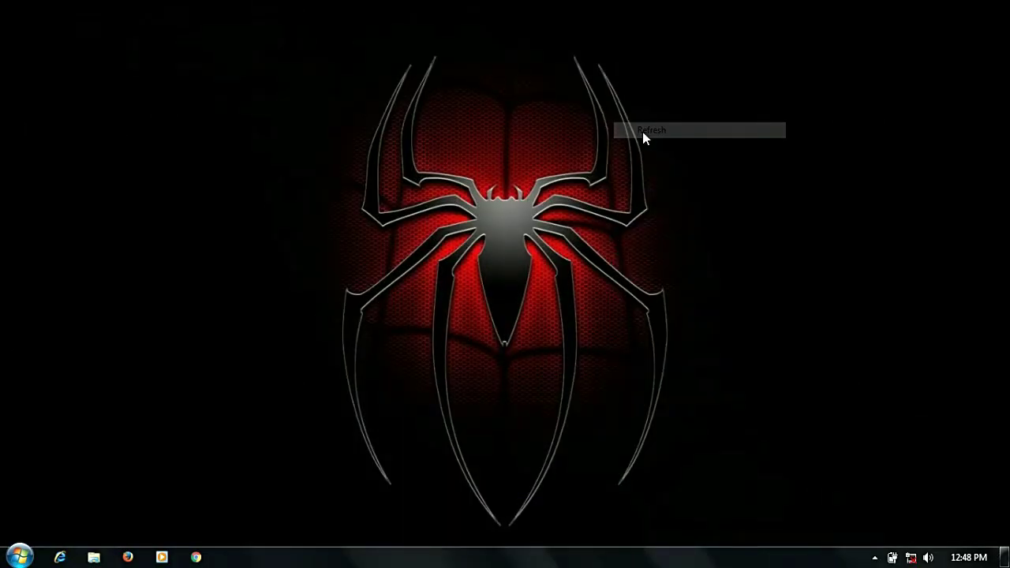
Step: Open the Windows Temp folder by running Temp
key(super+r)
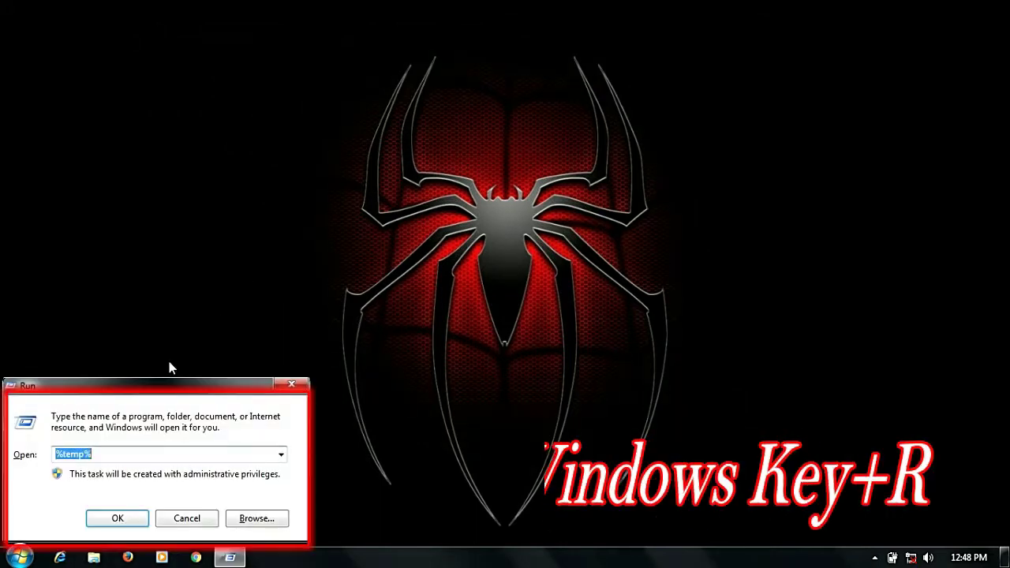
key(BackSpace)
text(T)
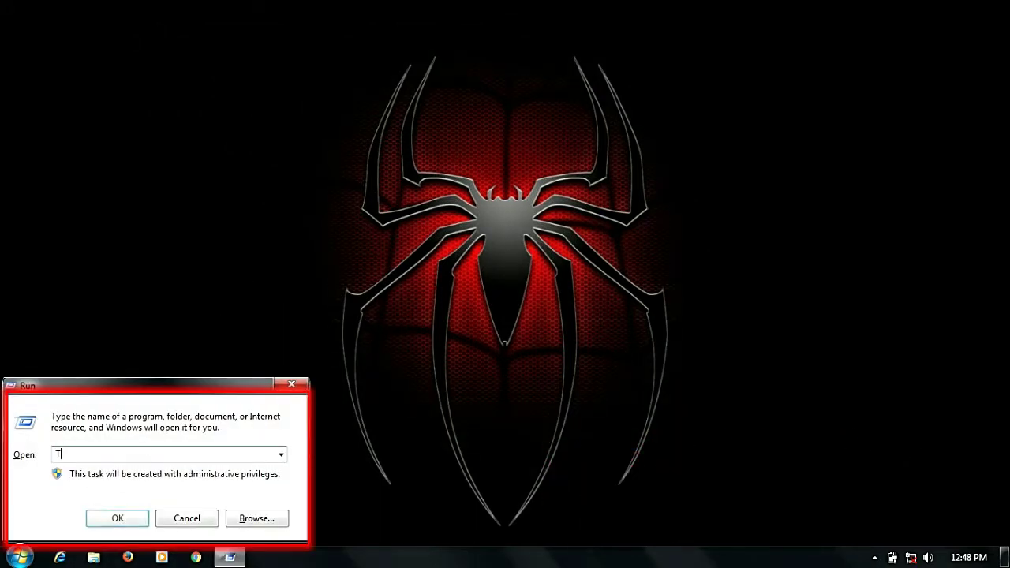
text(emp)
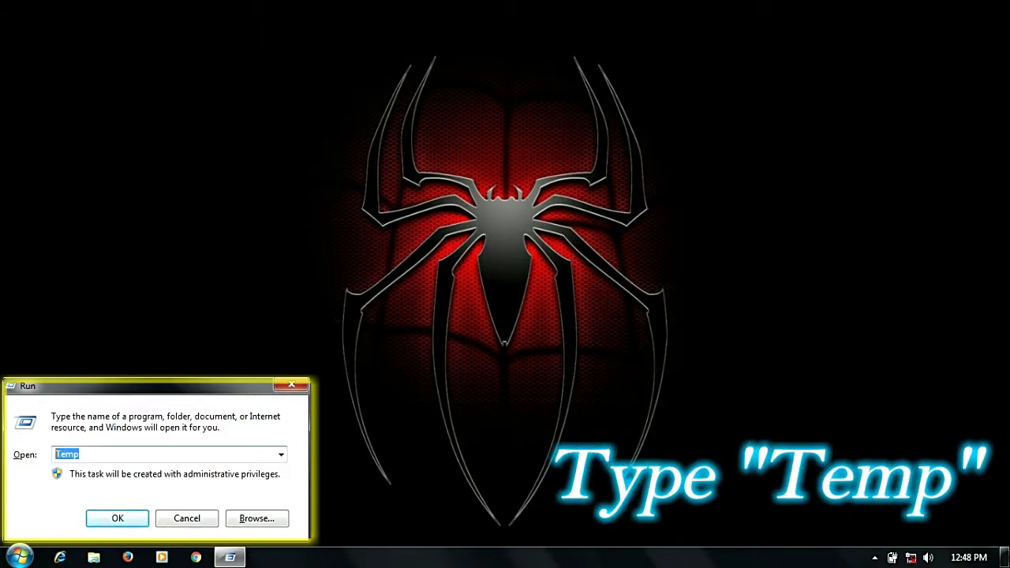
click(117, 518)
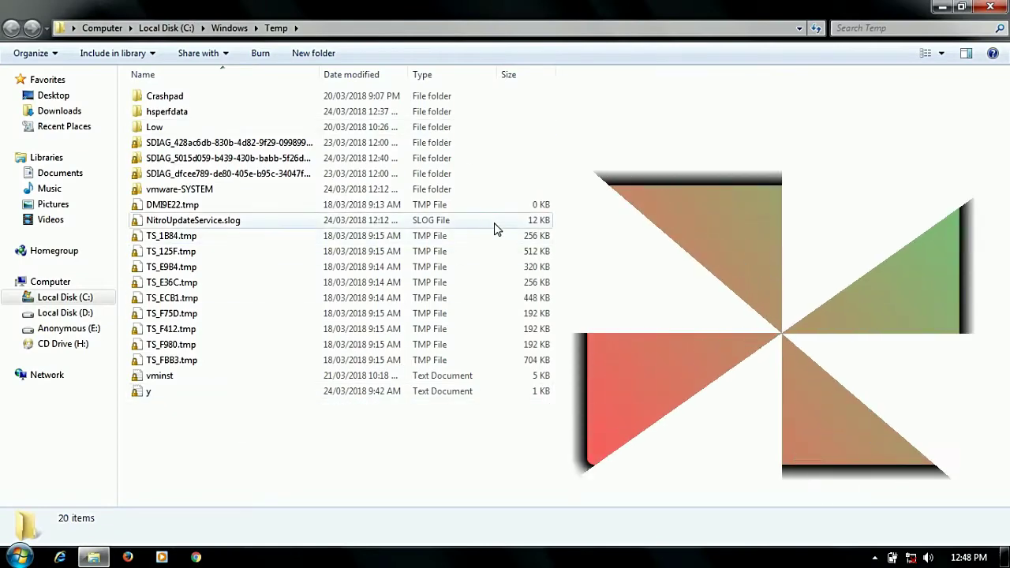
Step: Permanently delete all items in the Windows Temp folder, skipping all items that are in use
key(ctrl+a)
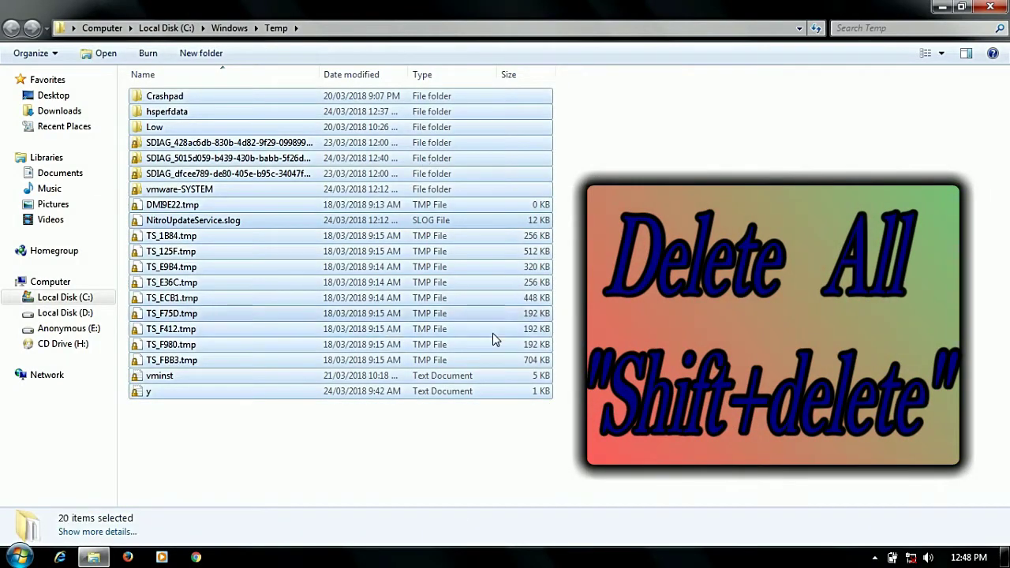
key(shift+Delete)
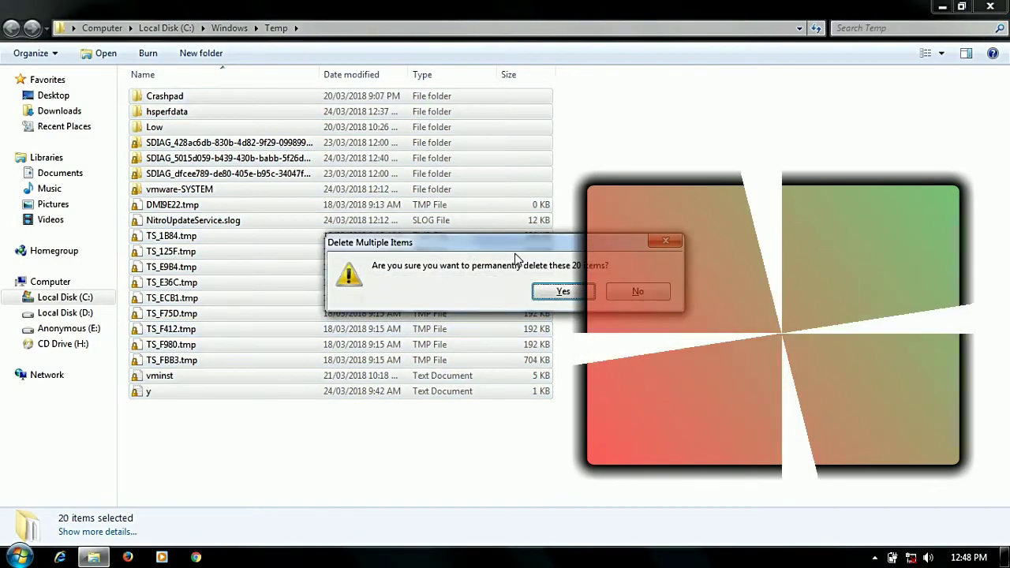
click(546, 296)
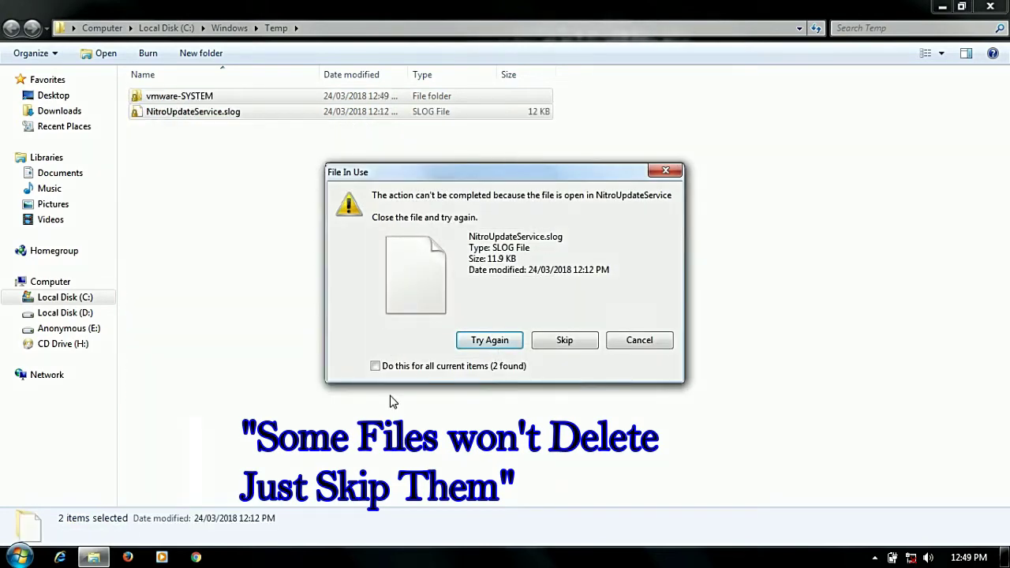
click(389, 368)
click(552, 344)
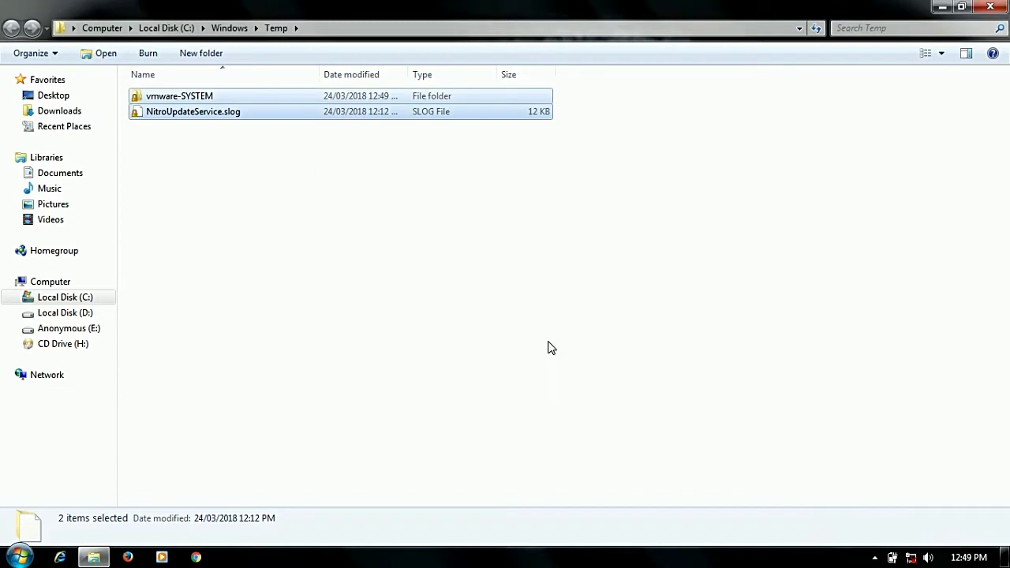
Step: Refresh the Windows Temp folder and, after closing it, refresh the desktop
right_click(775, 227)
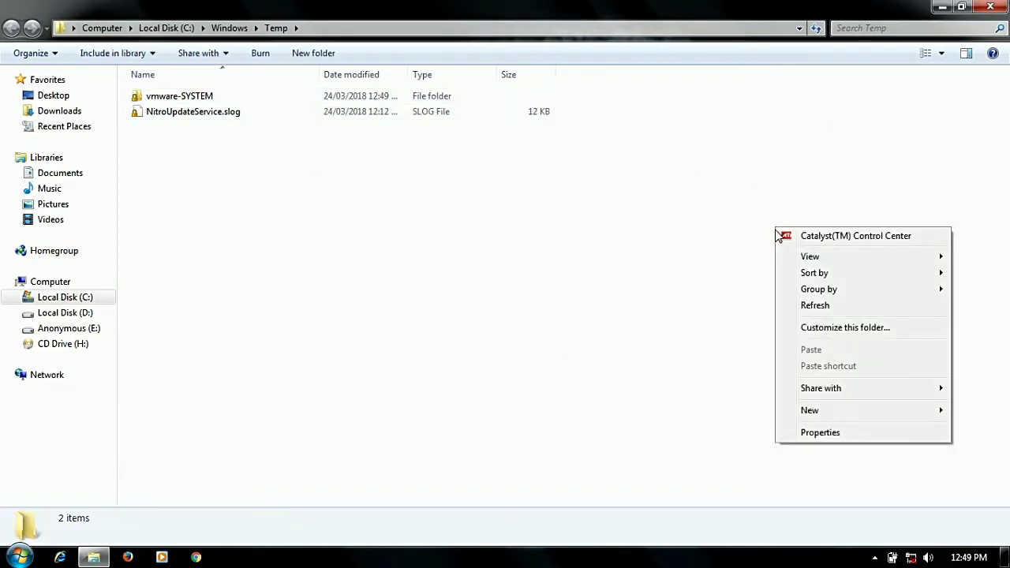
click(804, 308)
key(super+d)
right_click(433, 316)
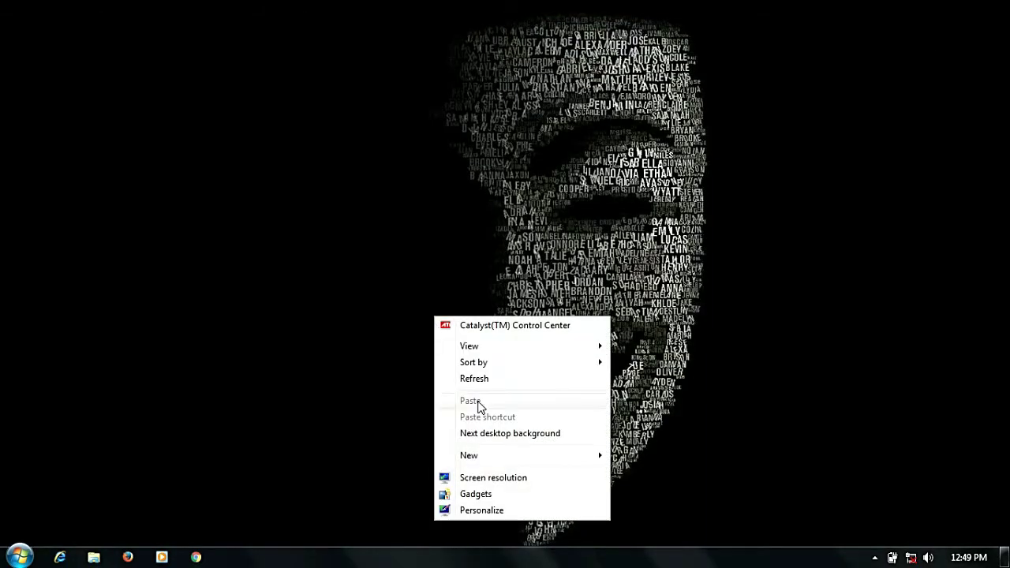
click(490, 379)
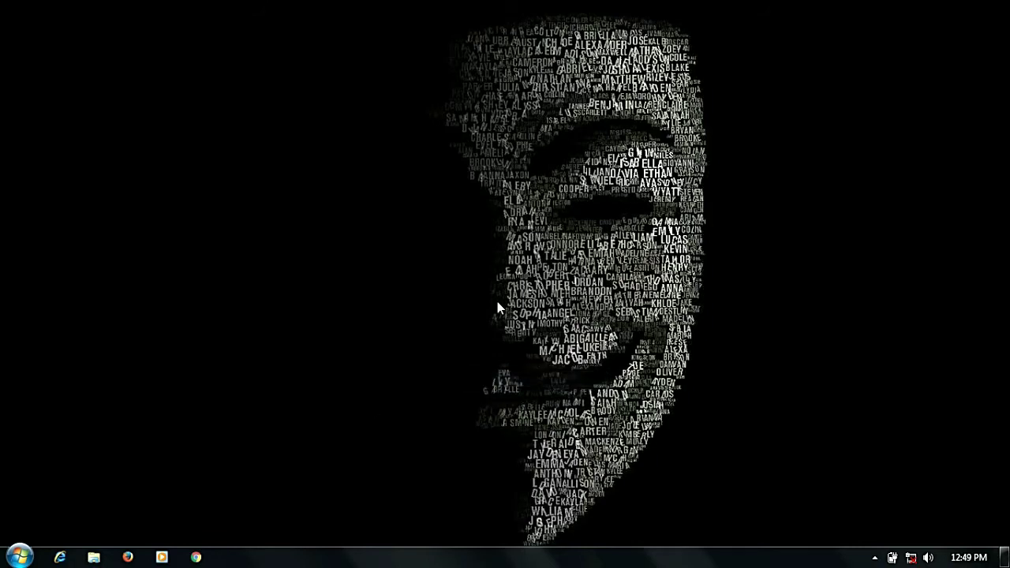
Step: Open the Windows Prefetch folder by running prefetch
key(super+r)
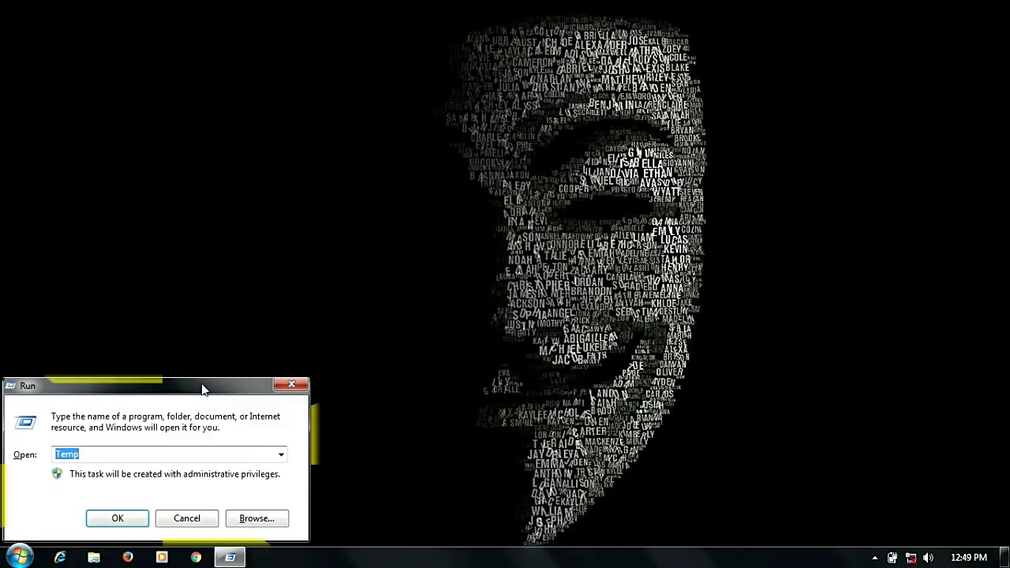
key(BackSpace)
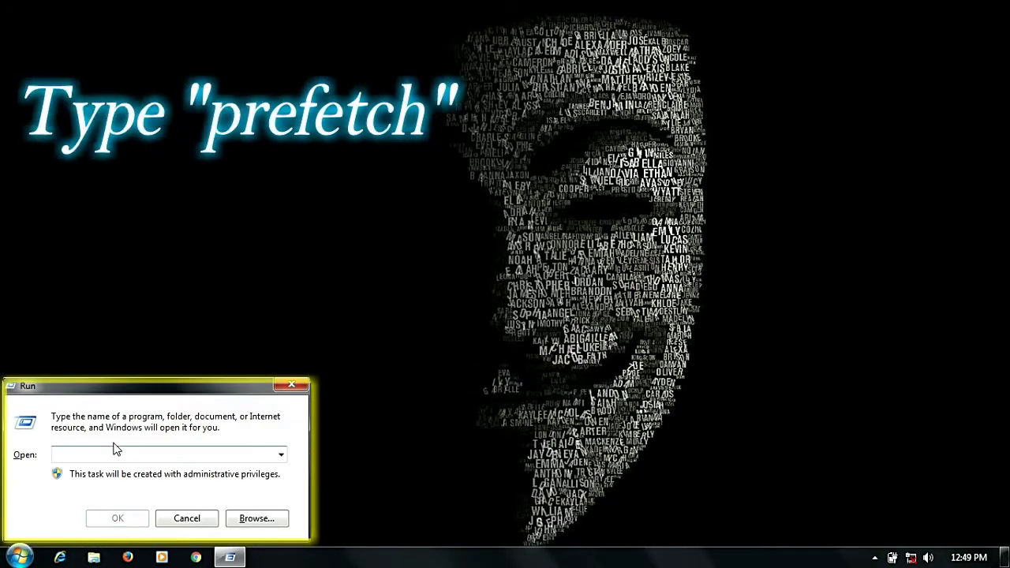
text(prefetch)
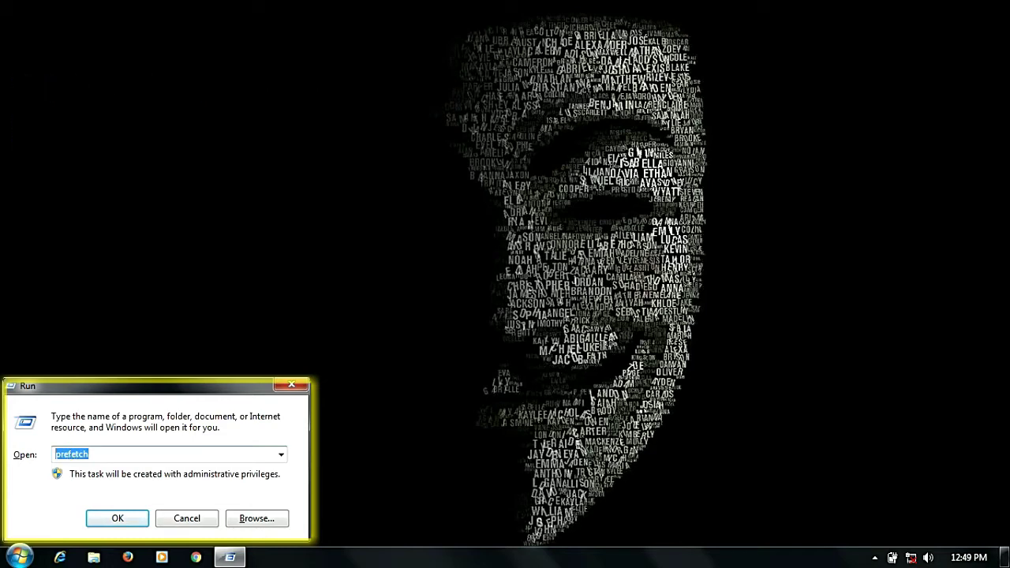
click(119, 515)
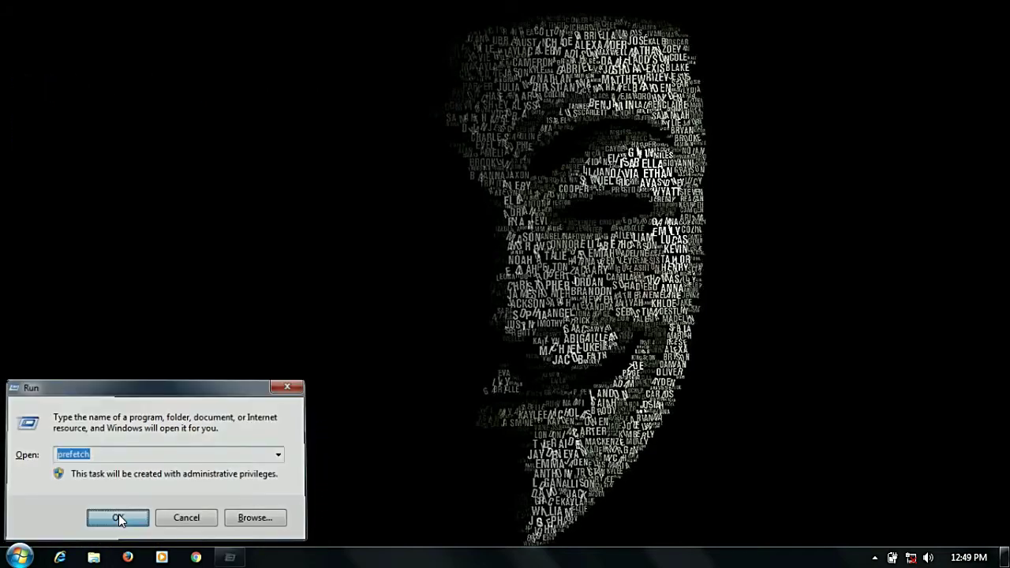
Step: Permanently delete all items in the Prefetch folder
click(260, 360)
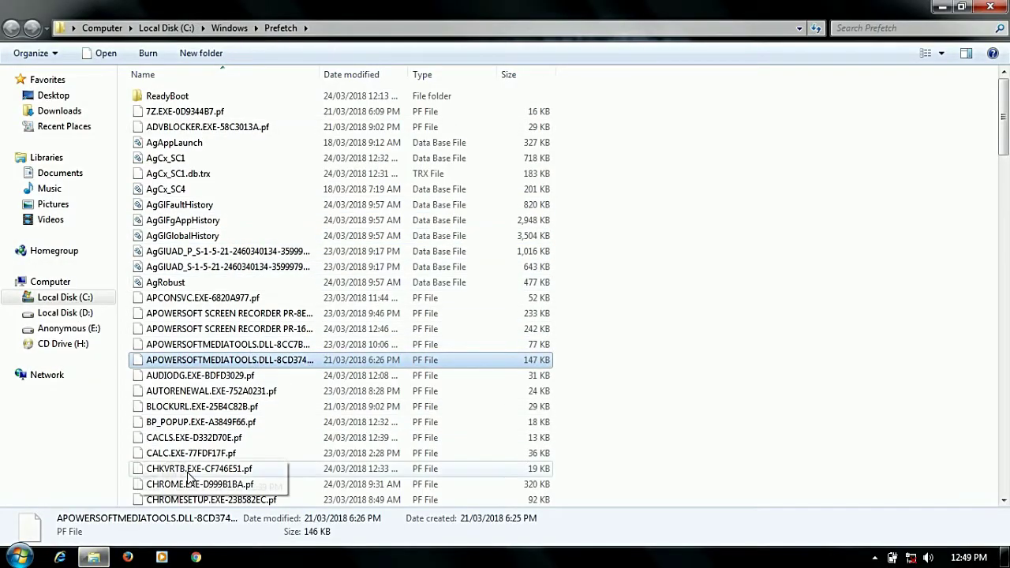
key(ctrl+a)
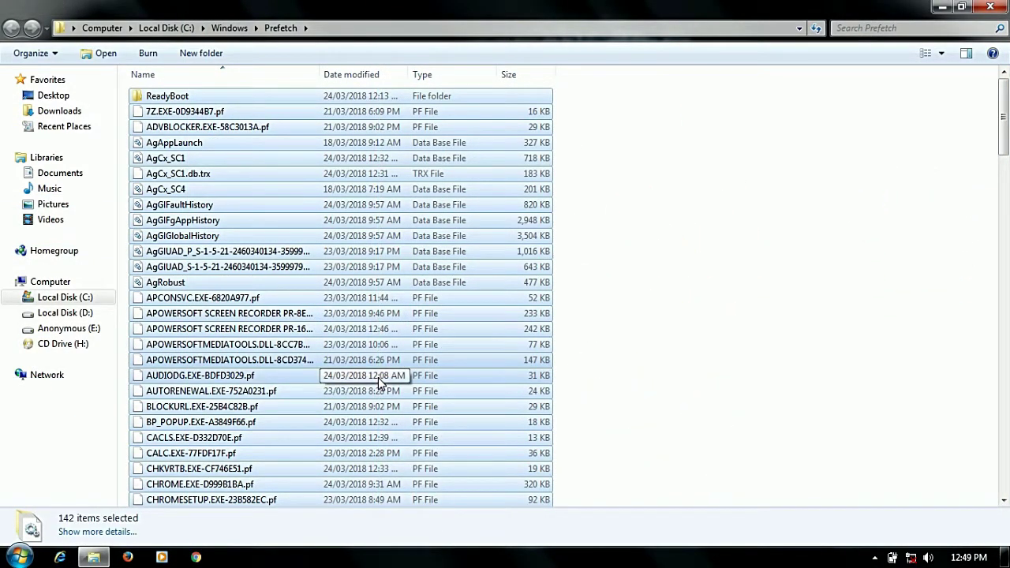
key(shift+Delete)
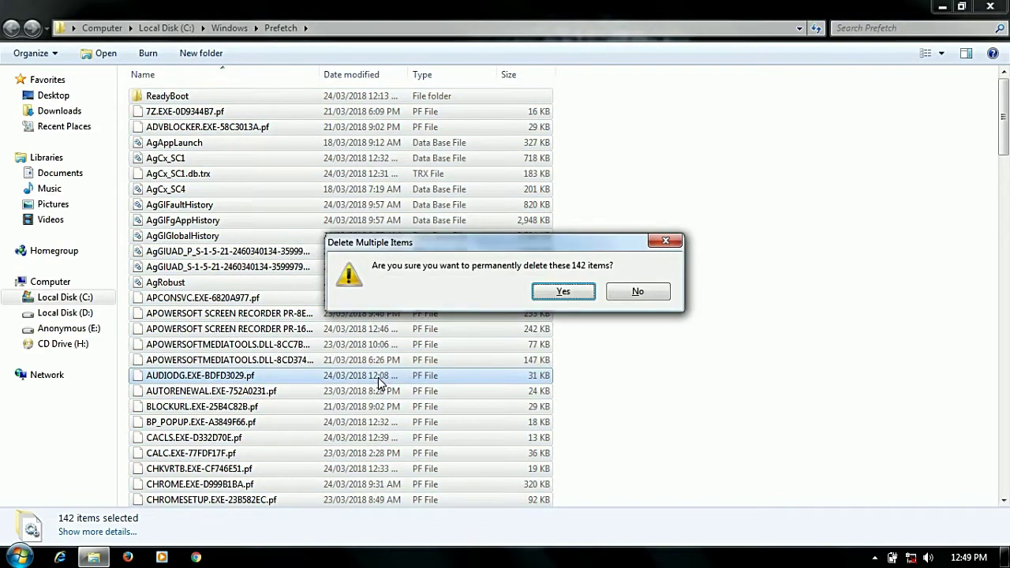
click(563, 289)
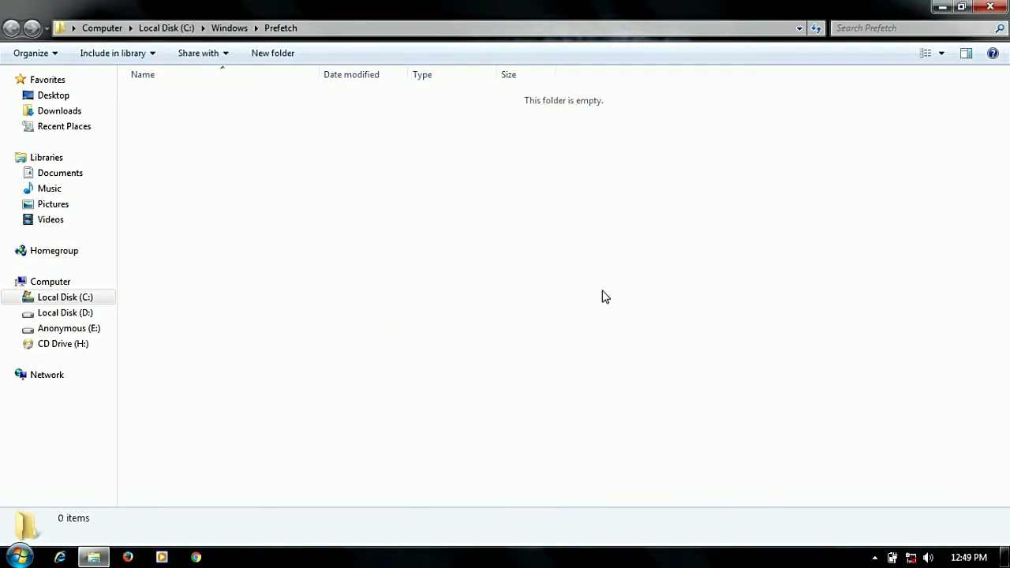
Step: Close the Prefetch folder window and refresh the desktop
click(990, 6)
right_click(677, 69)
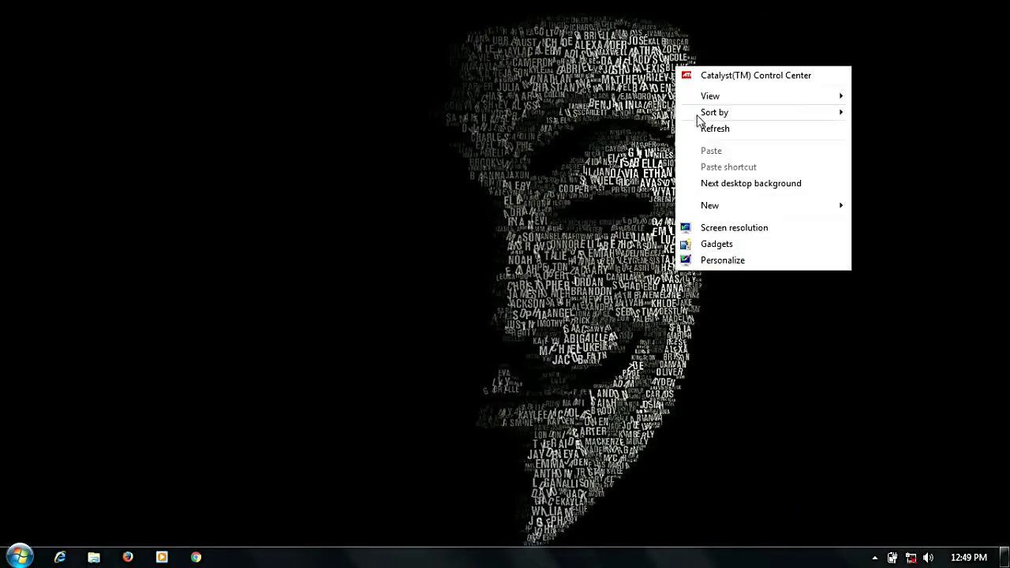
click(715, 129)
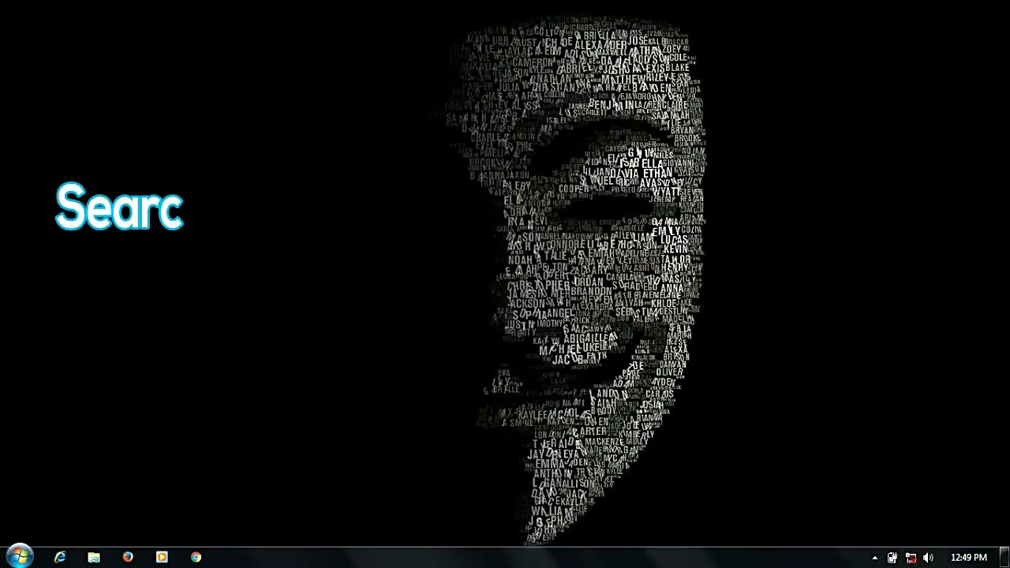
Step: Search the installed programs for "Disk" and launch Disk Cleanup
click(16, 552)
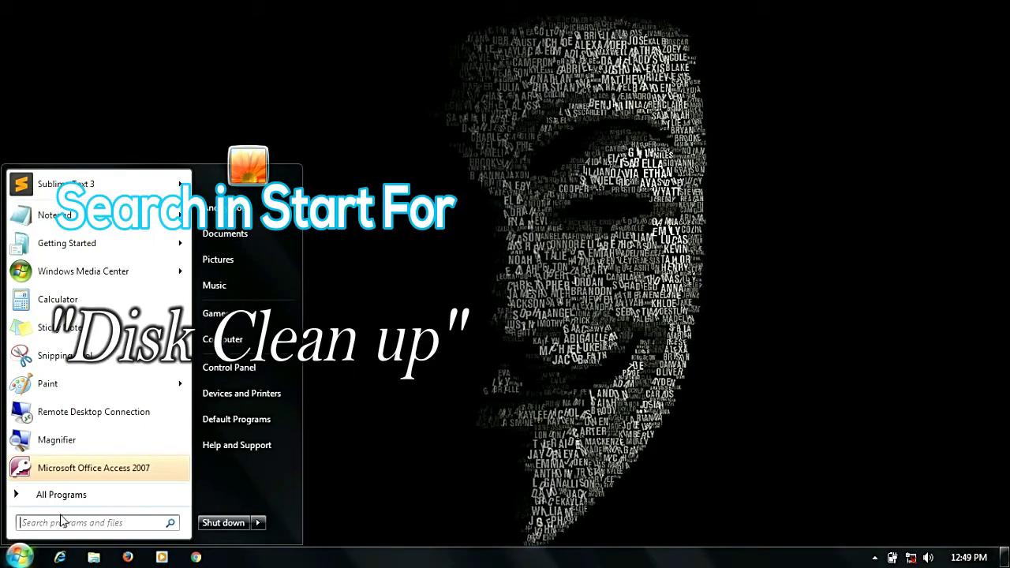
text(Disk)
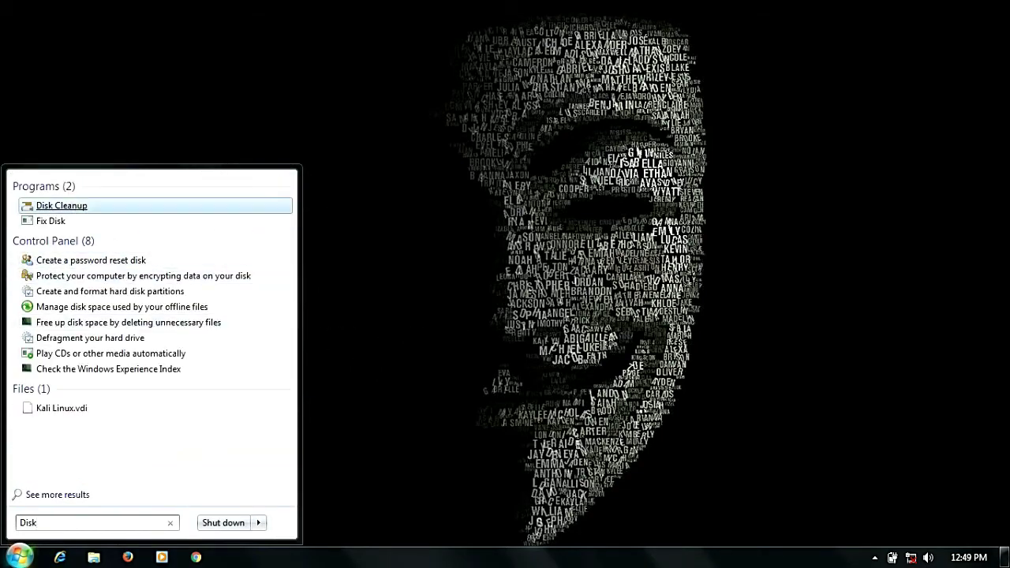
click(61, 206)
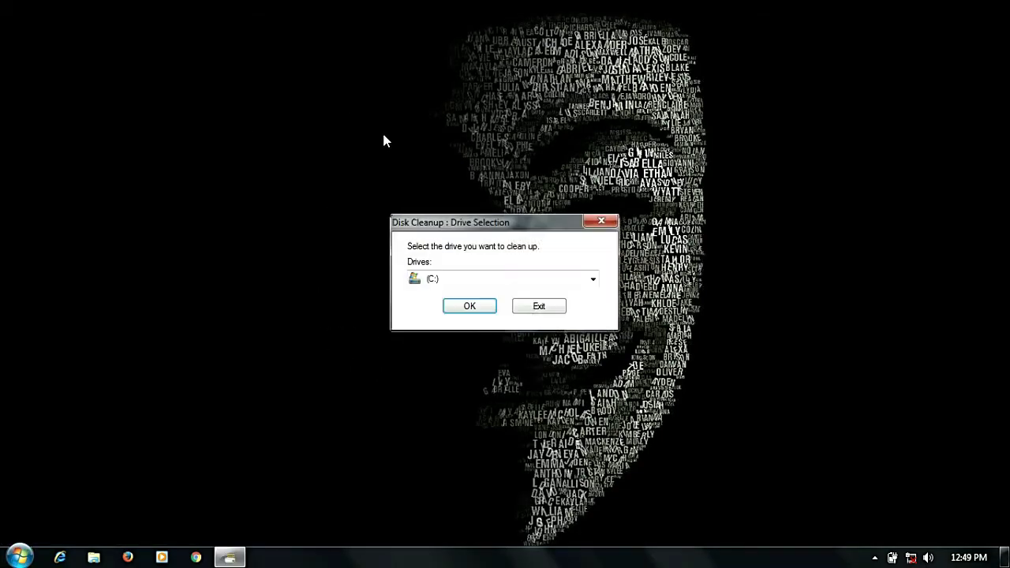
Step: Start the Disk Cleanup scan of drive C: and refresh the desktop repeatedly while it calculates
click(468, 308)
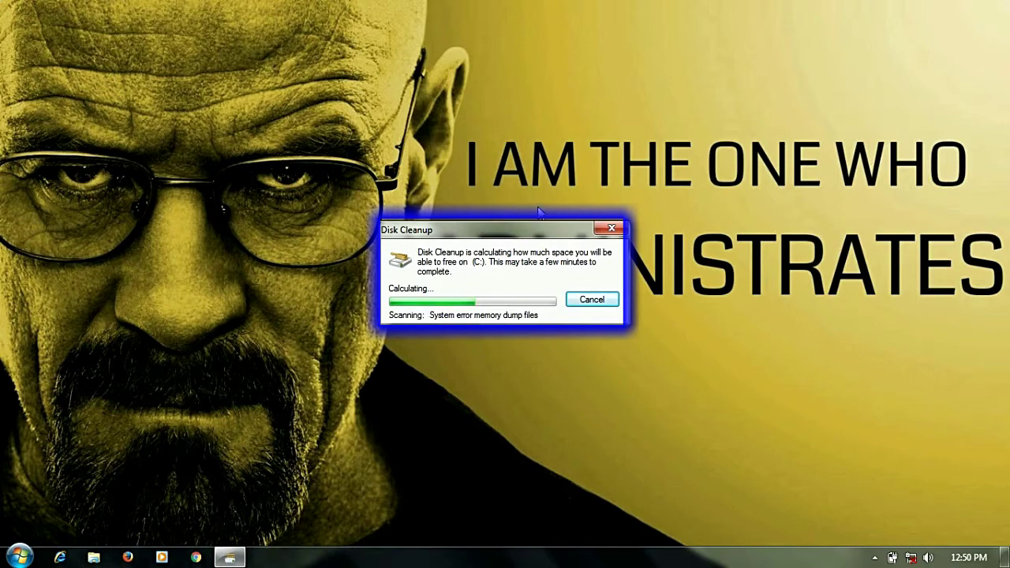
right_click(649, 63)
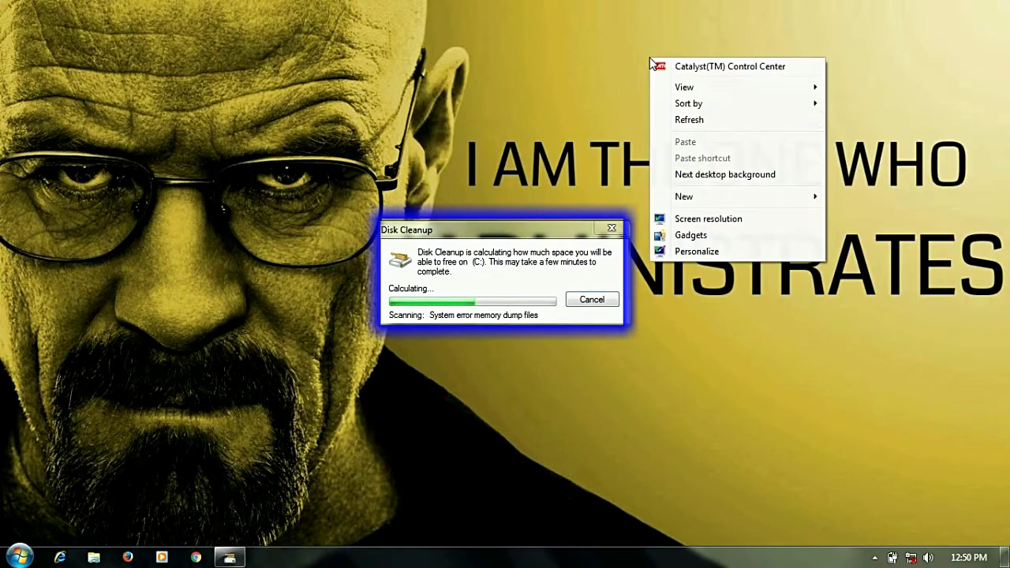
click(689, 119)
right_click(689, 116)
click(722, 176)
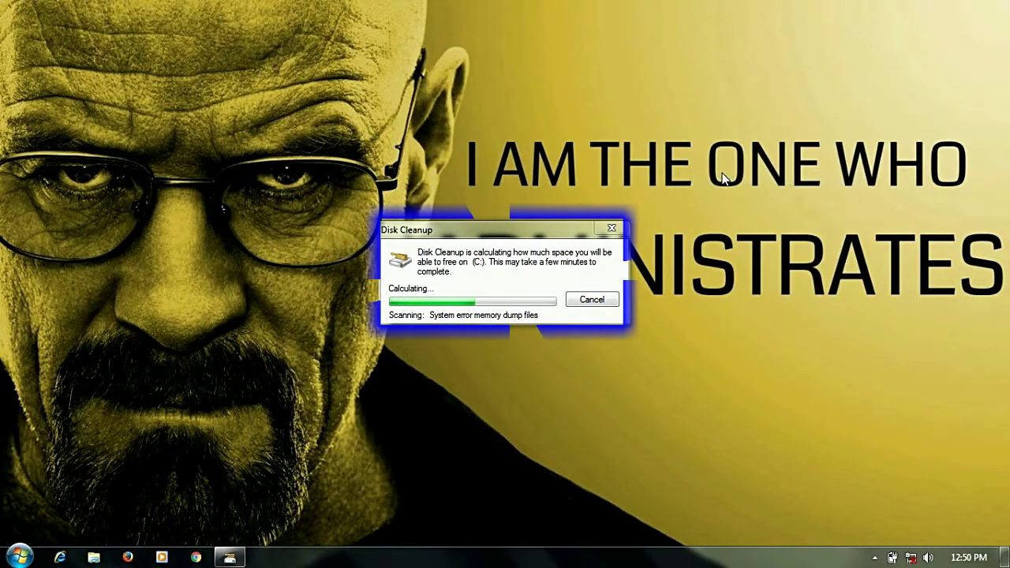
right_click(708, 144)
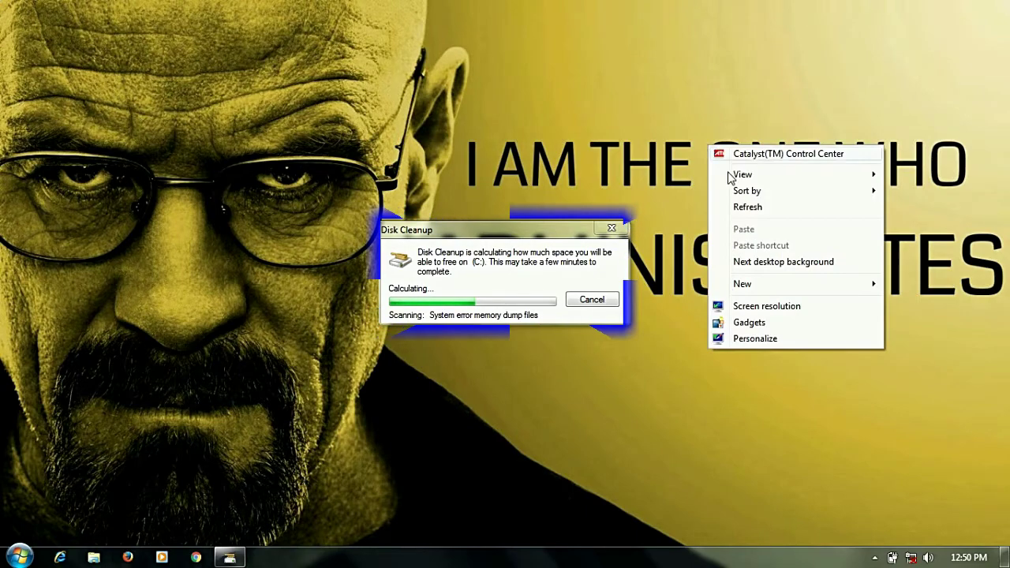
click(747, 209)
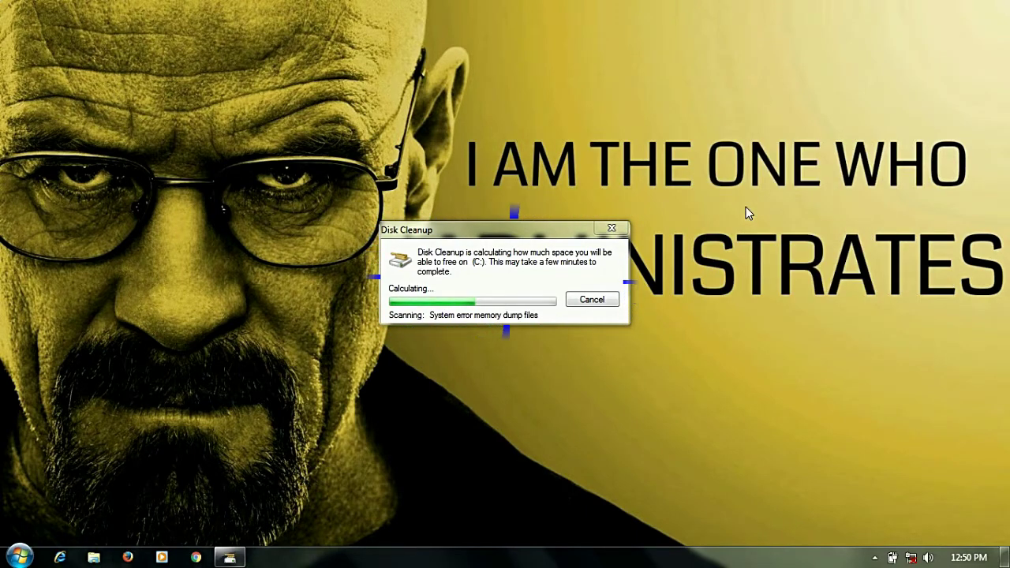
right_click(745, 206)
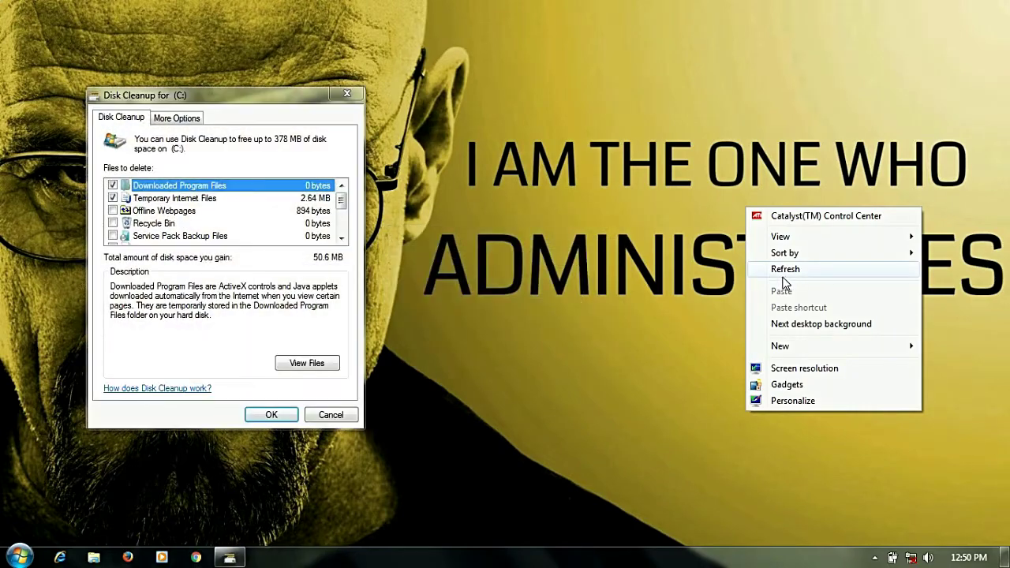
click(784, 272)
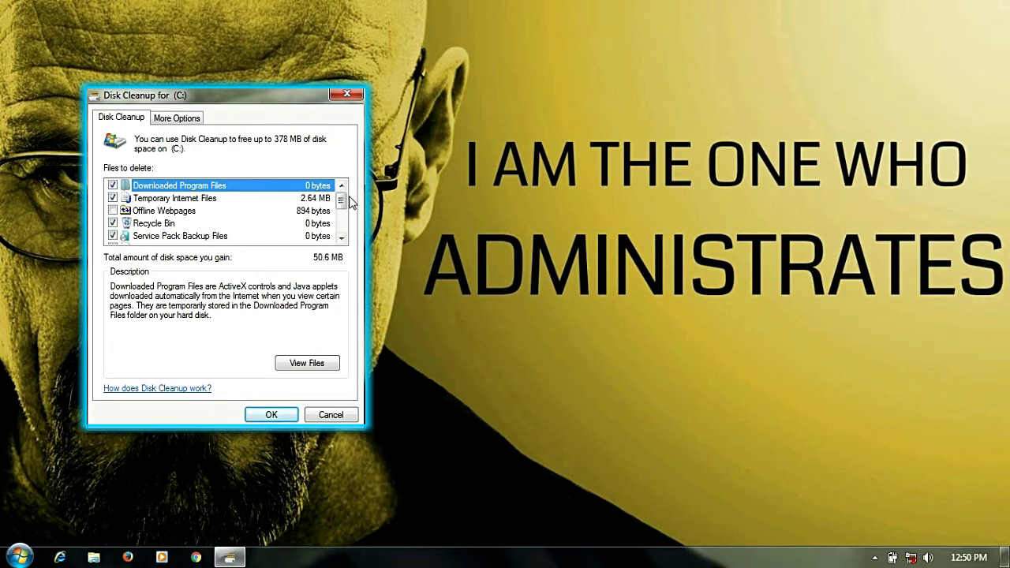
Step: Include the Recycle Bin, Service Pack Backup Files and all Windows Error Reporting categories, permanently delete the selected files, and refresh the desktop
drag(349, 197, 344, 212)
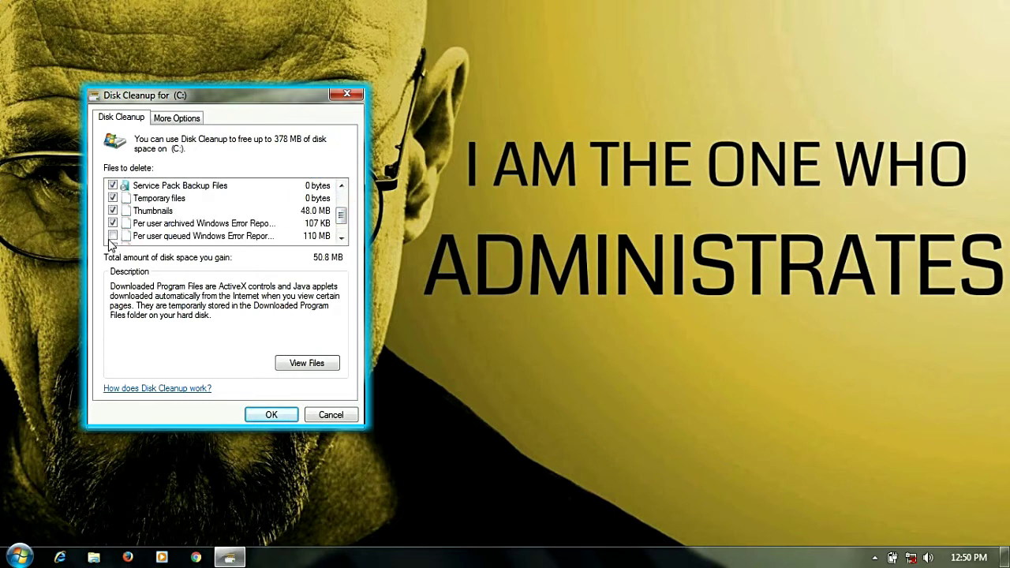
drag(340, 214, 341, 223)
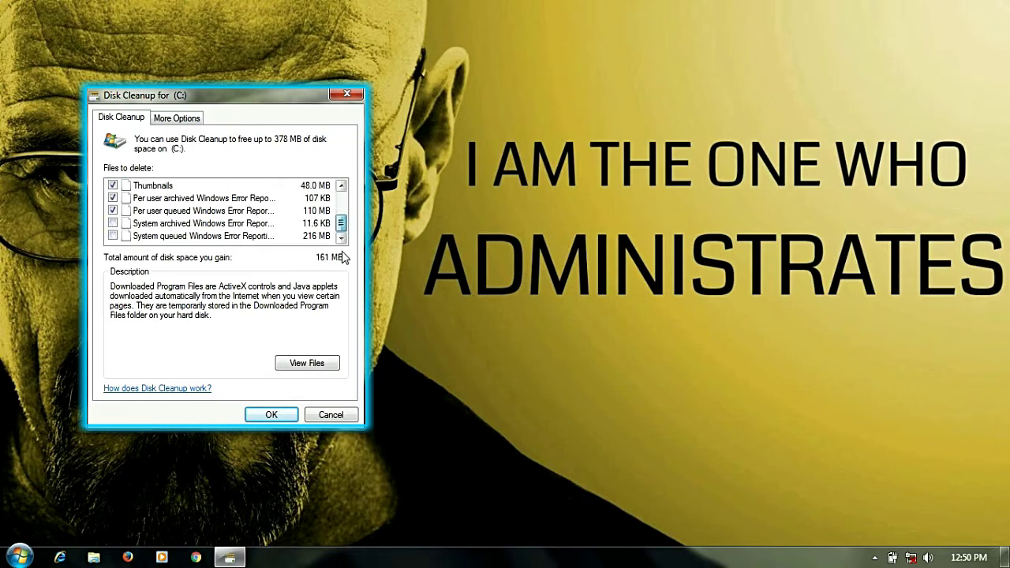
click(113, 224)
click(113, 236)
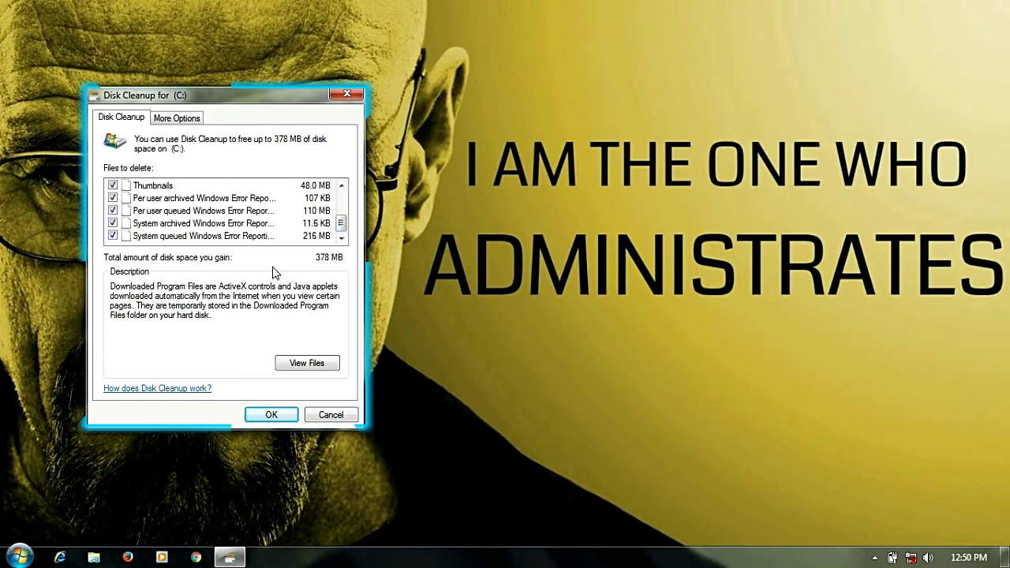
click(271, 415)
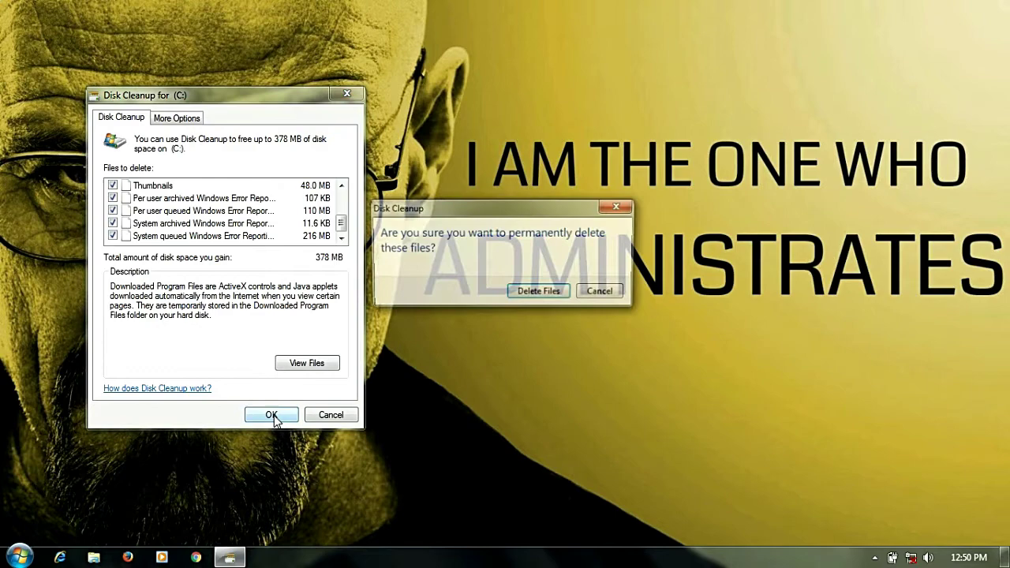
click(531, 293)
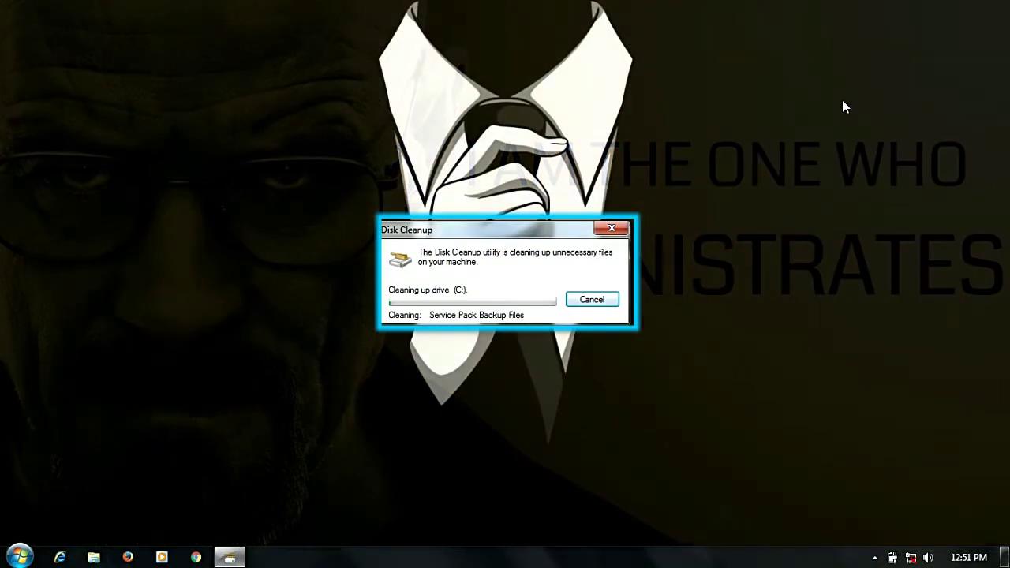
right_click(842, 99)
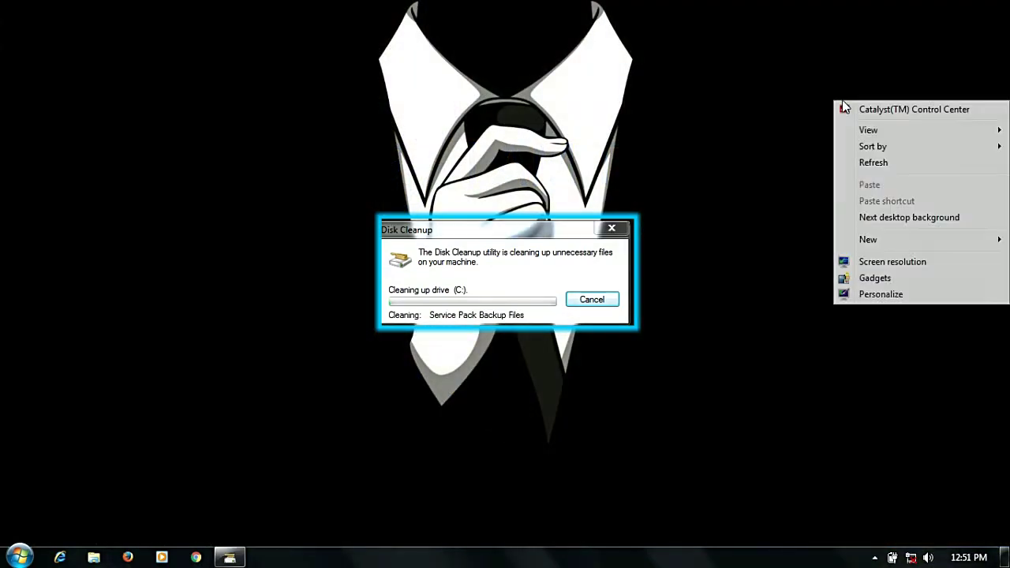
click(862, 164)
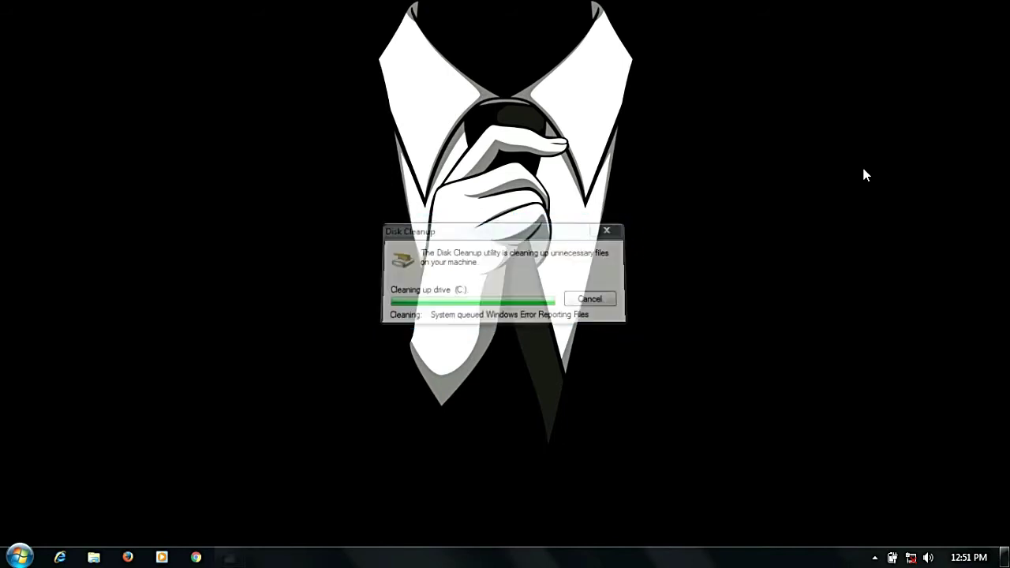
Step: Turn off the screen saver by setting it to (None) in the personalization settings, and refresh the desktop
right_click(660, 40)
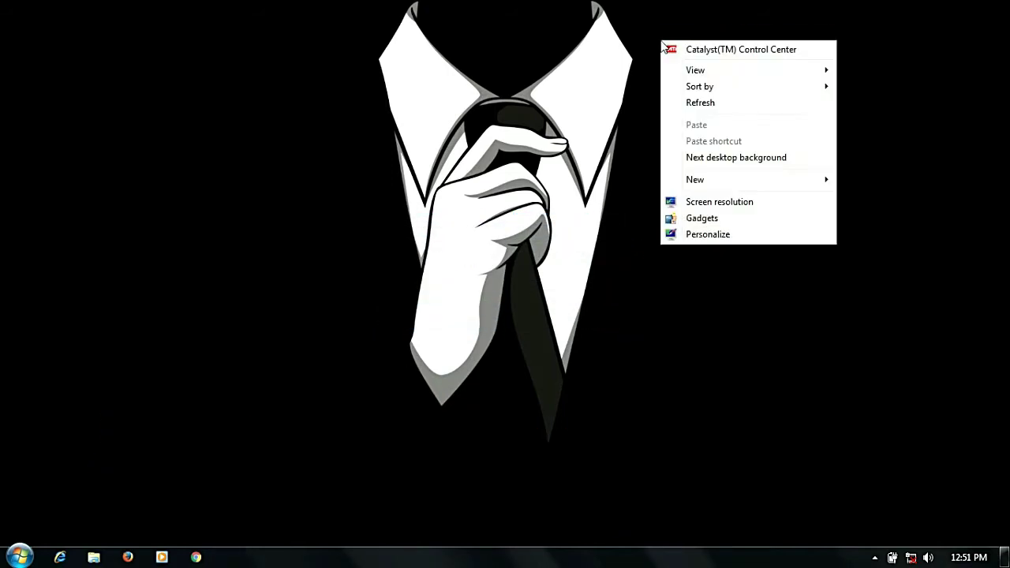
click(717, 236)
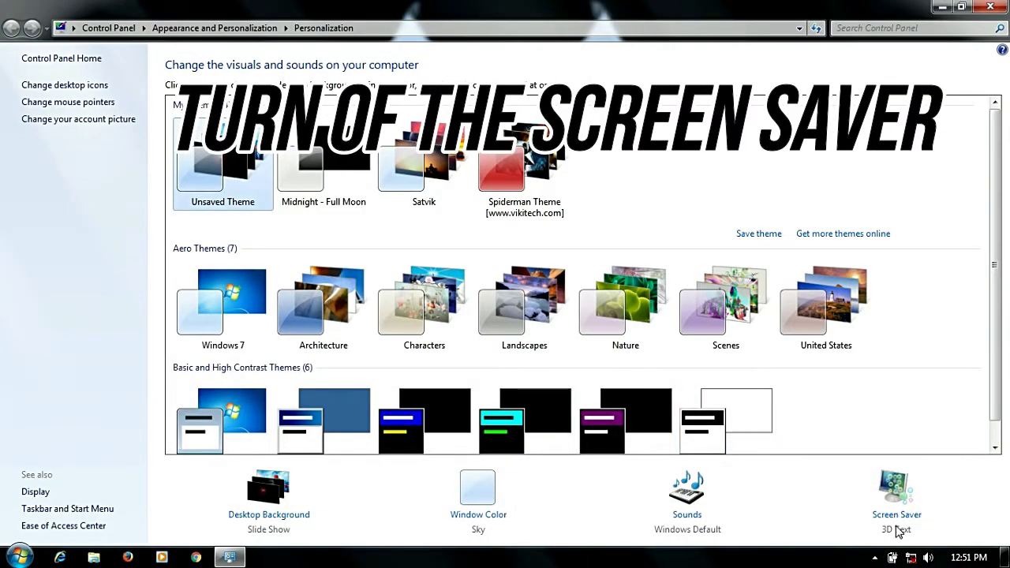
click(896, 517)
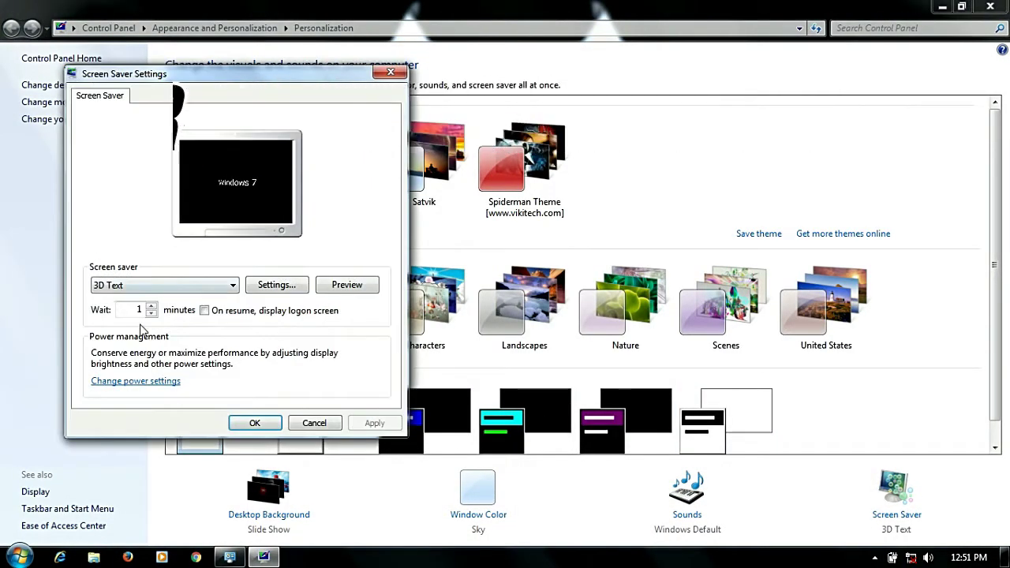
click(190, 291)
click(174, 301)
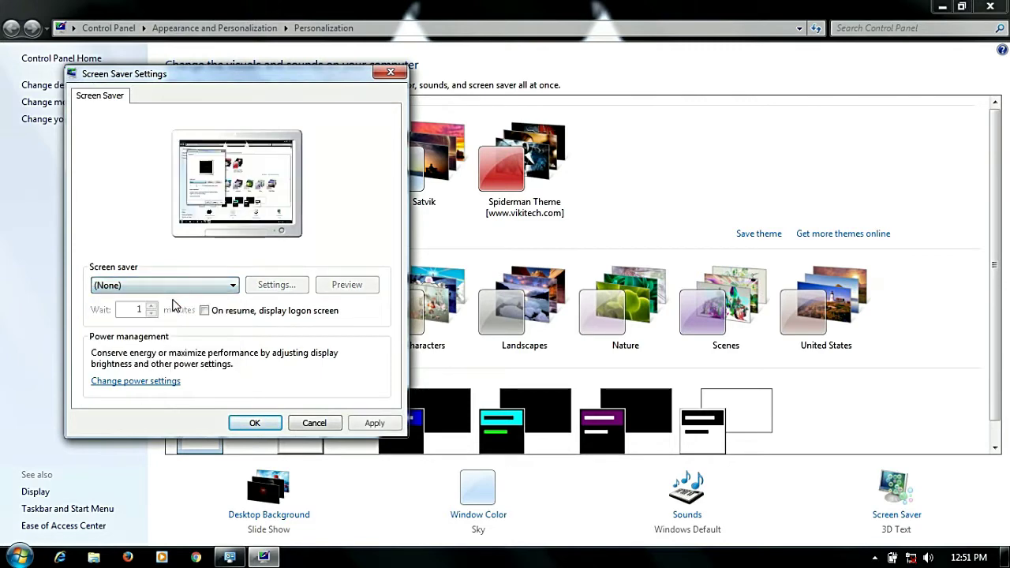
click(257, 422)
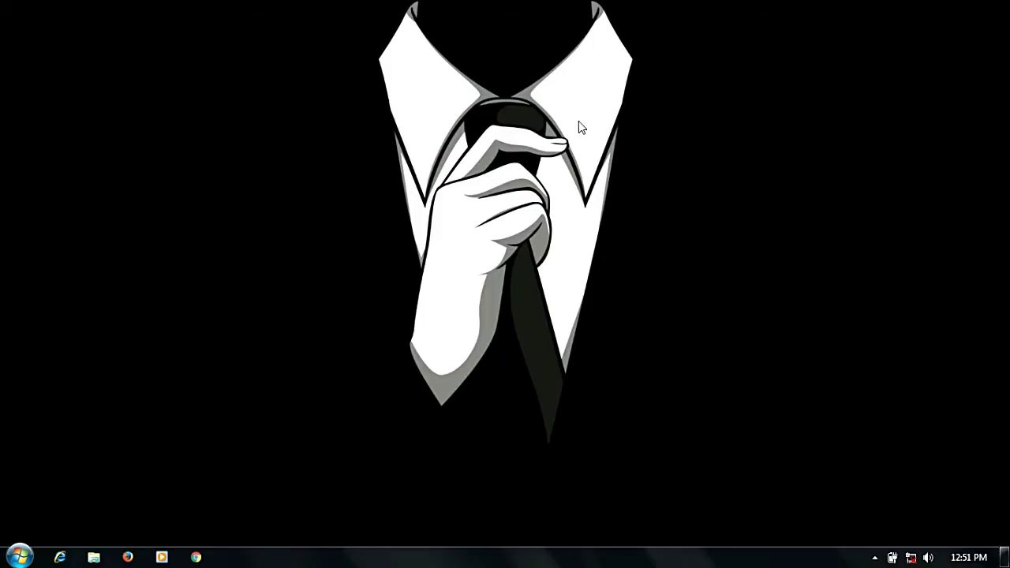
right_click(576, 123)
click(615, 184)
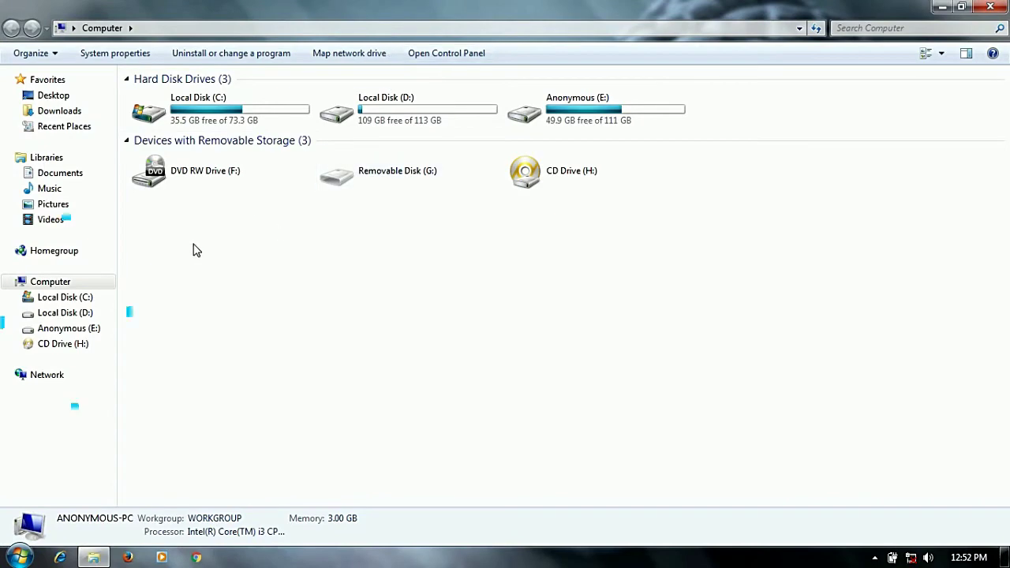
Step: Open the computer's Performance Options through its properties and the advanced system settings
right_click(49, 285)
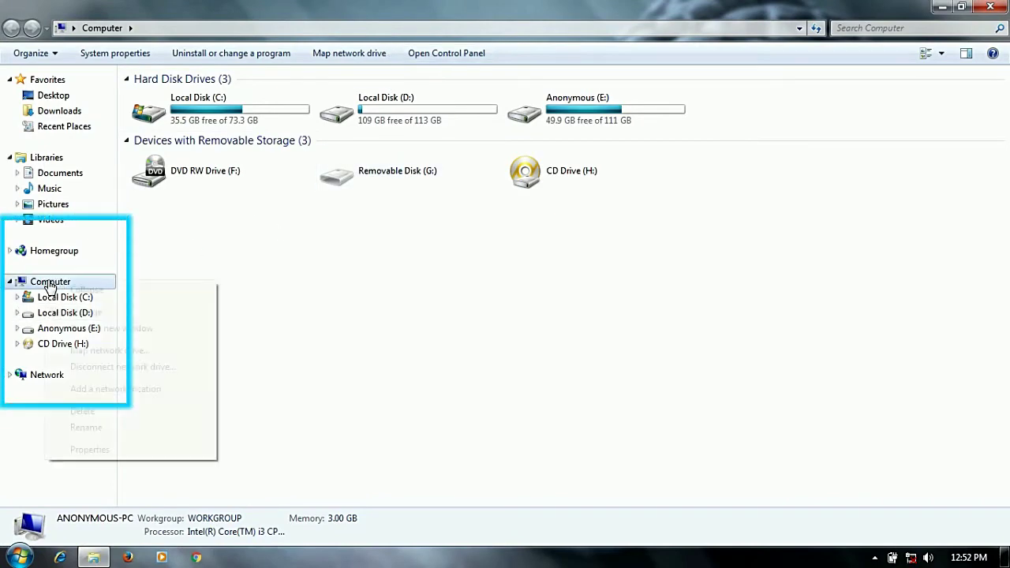
click(90, 449)
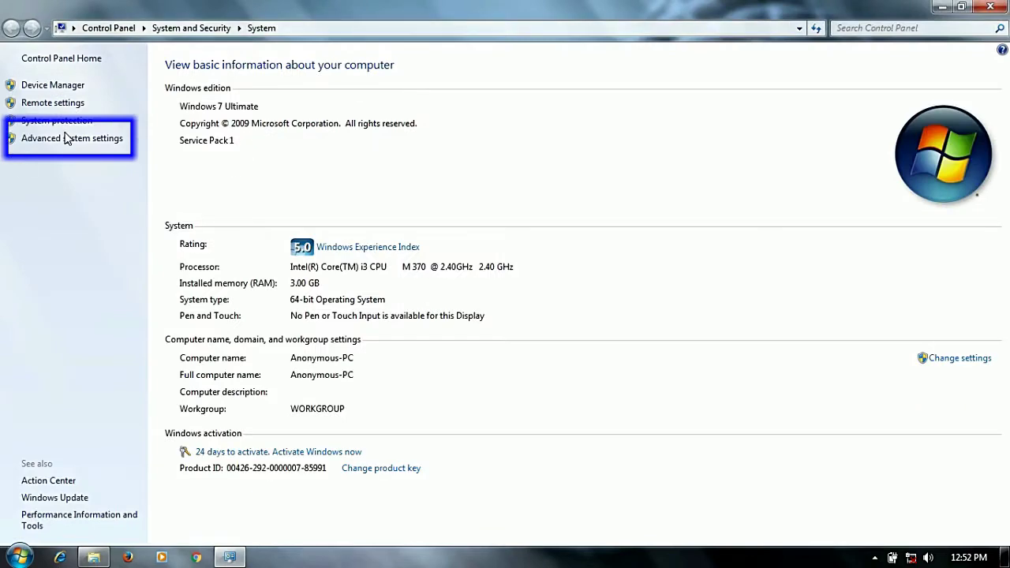
click(79, 144)
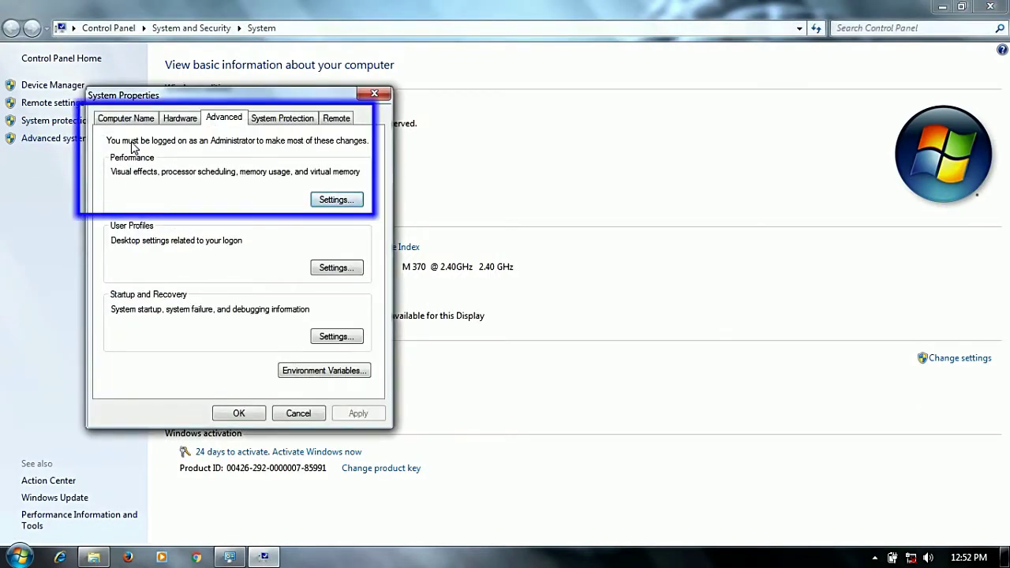
click(337, 199)
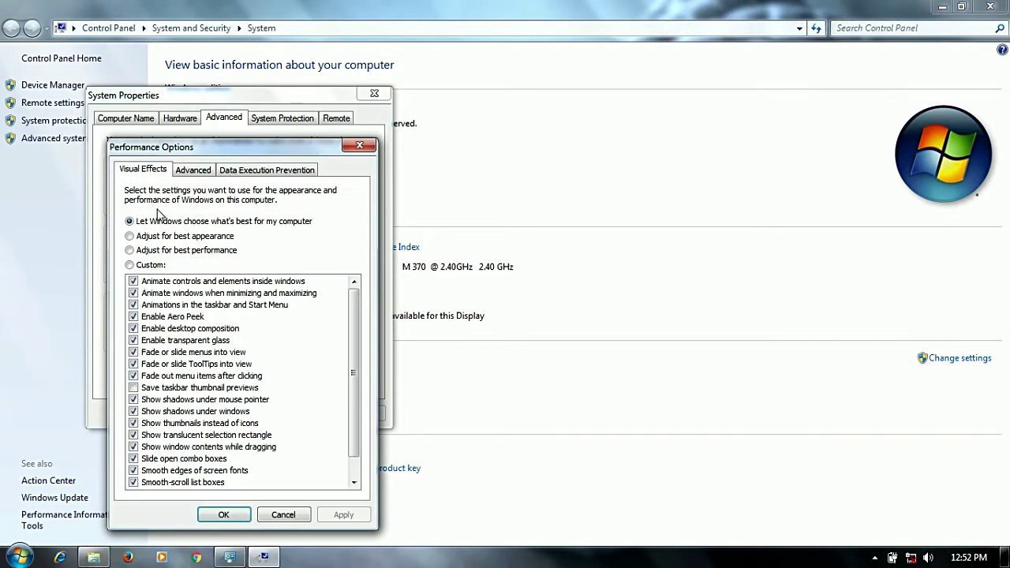
Step: Set the visual effects to "Adjust for best performance" and apply the change
click(148, 251)
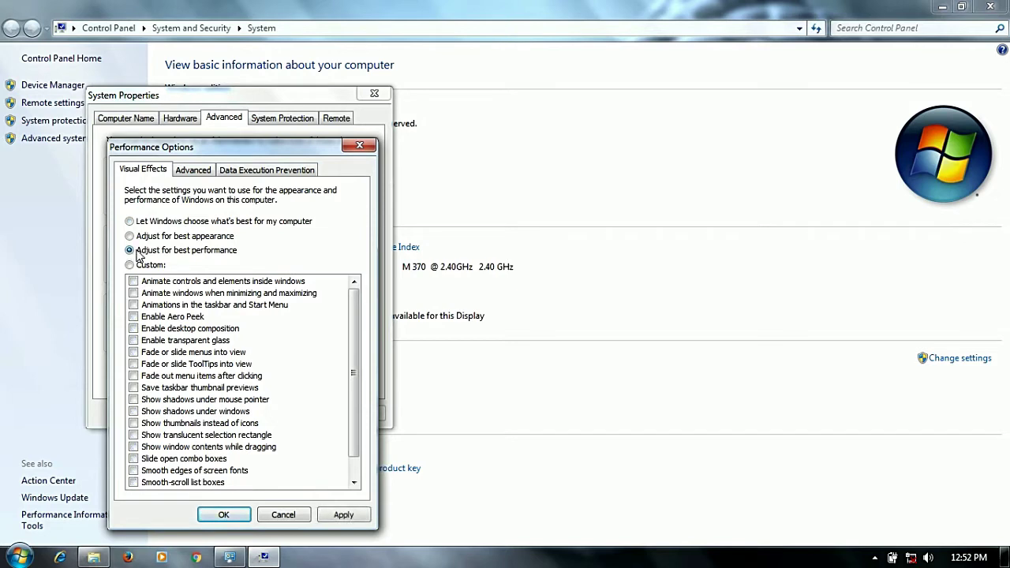
click(343, 514)
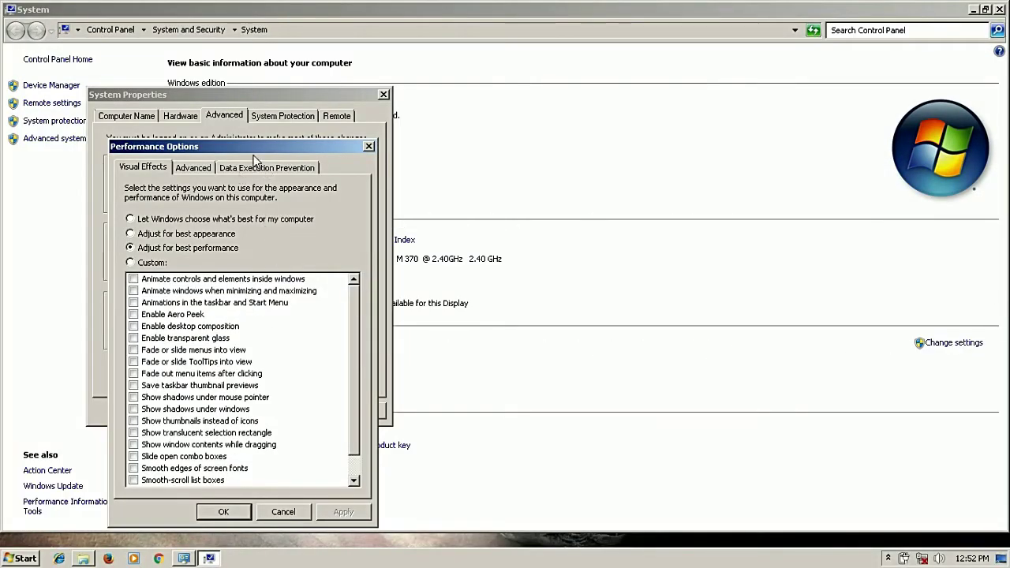
Step: Set the visual effects to "Adjust for best appearance", apply the change, and close Performance Options and System Properties
drag(250, 151, 249, 136)
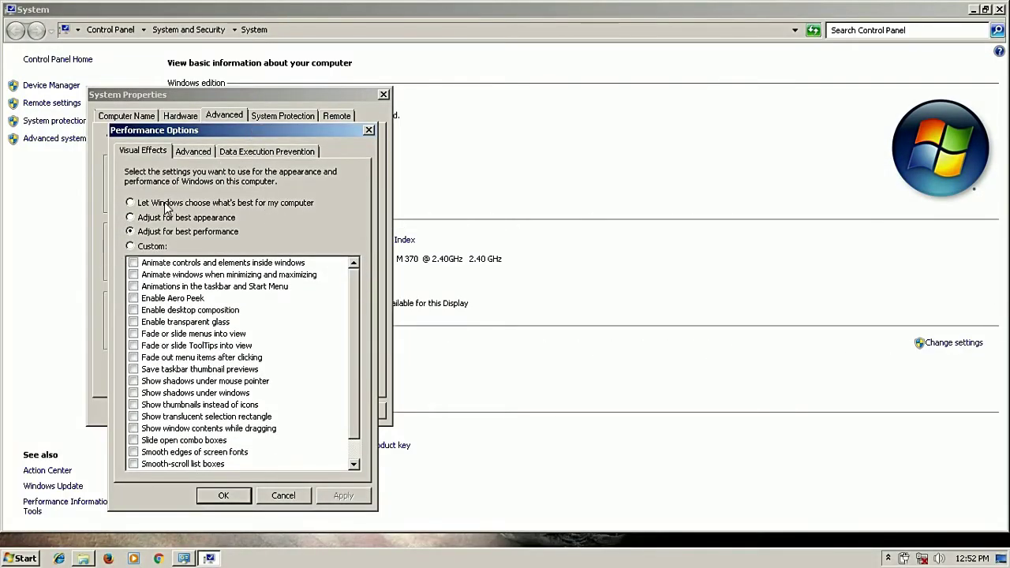
click(131, 219)
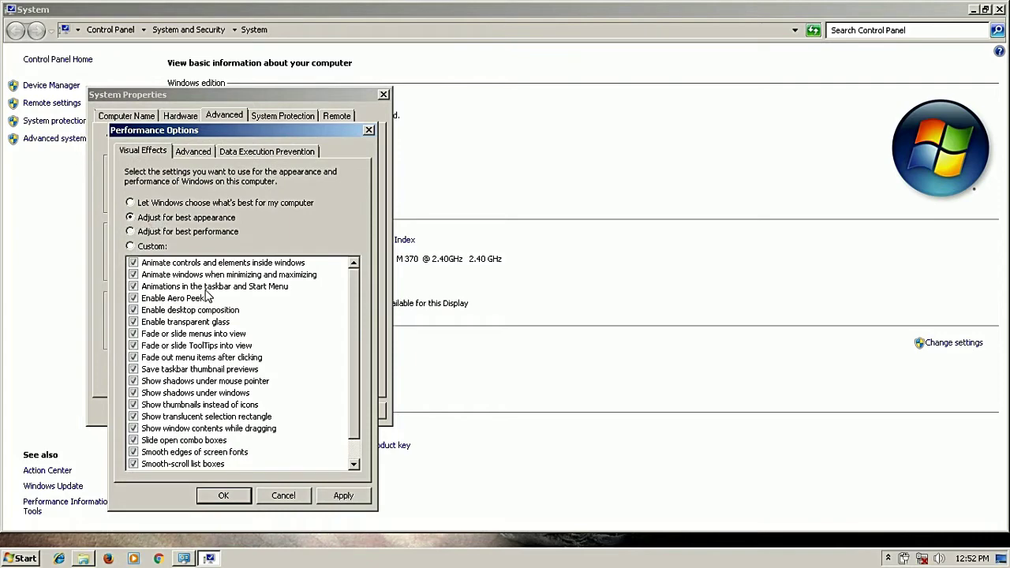
click(340, 495)
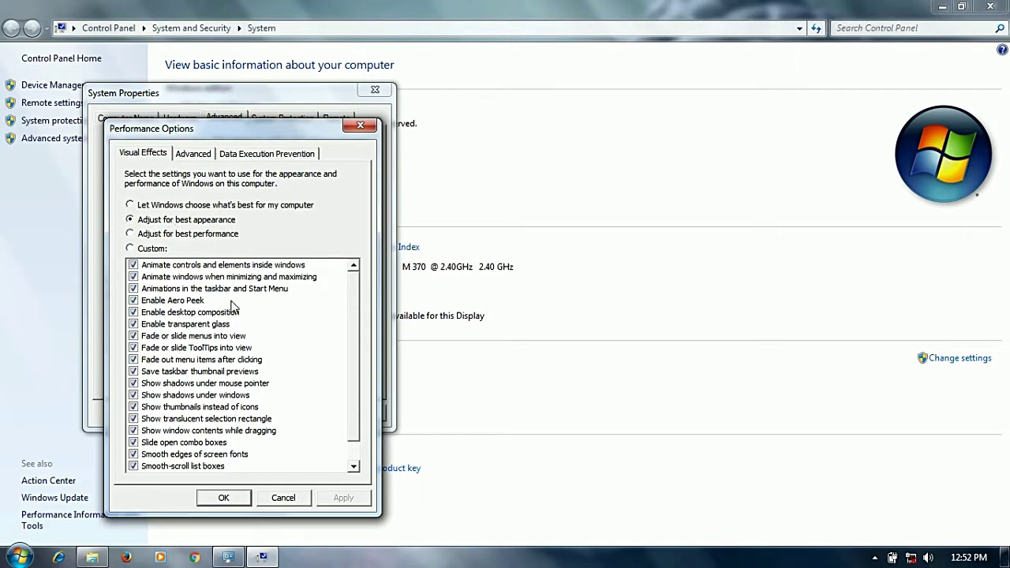
click(225, 498)
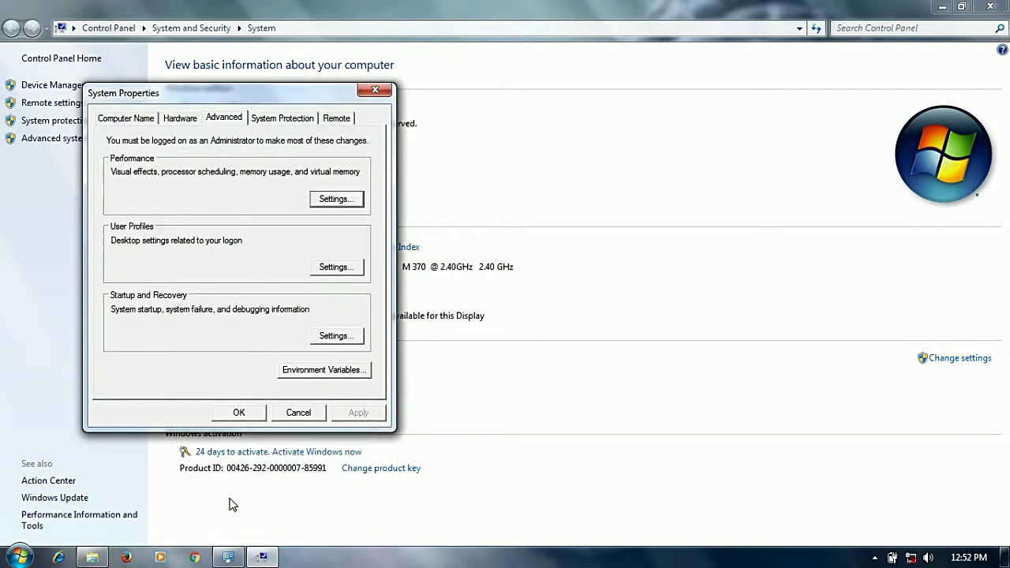
click(239, 414)
Step: Close the System and Computer windows and refresh the desktop
click(990, 6)
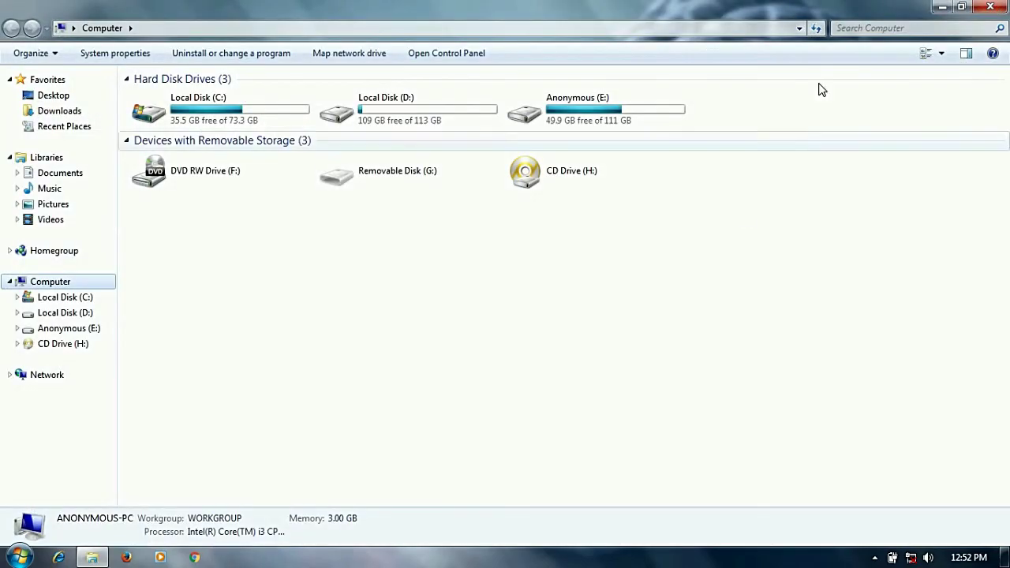
click(990, 6)
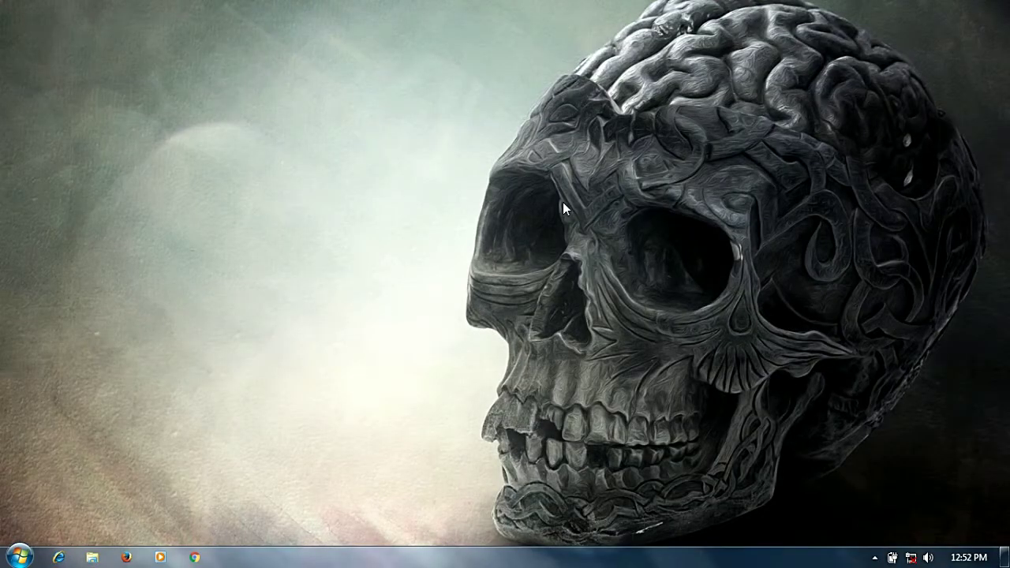
right_click(562, 202)
click(611, 265)
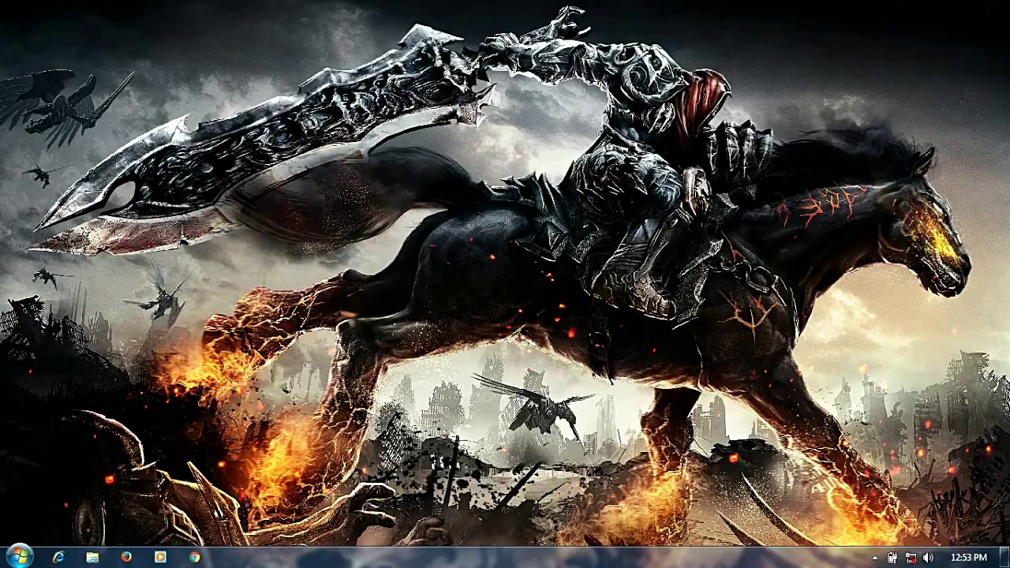
Step: Open Disk Defragmenter from the tools in the properties of Local Disk (C:)
click(19, 557)
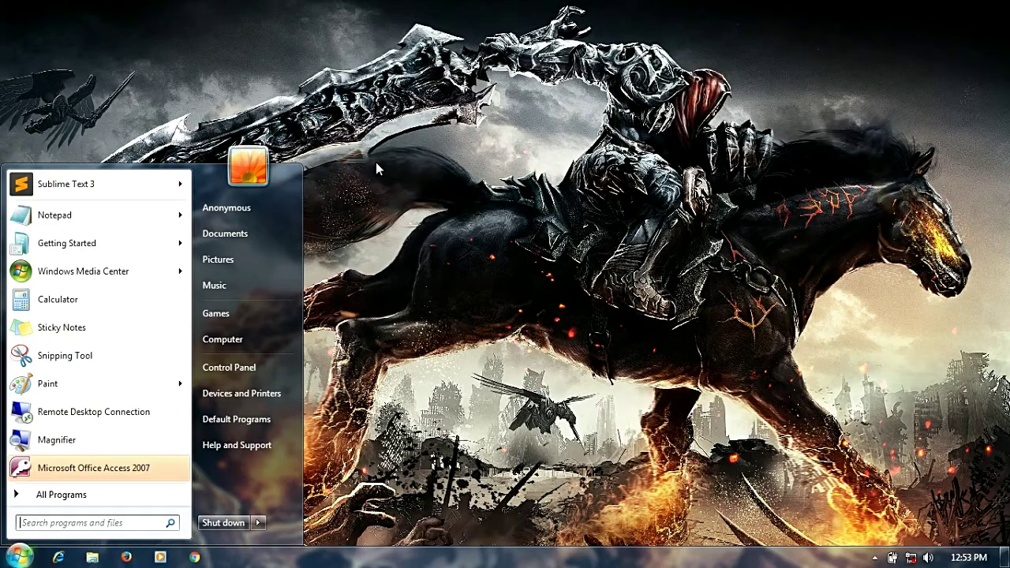
click(251, 339)
click(235, 112)
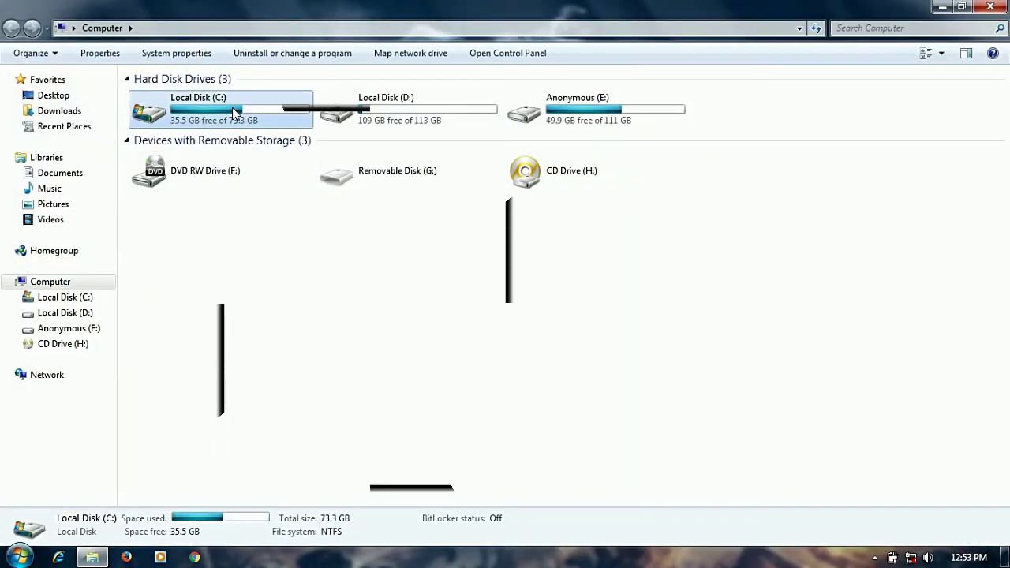
right_click(234, 112)
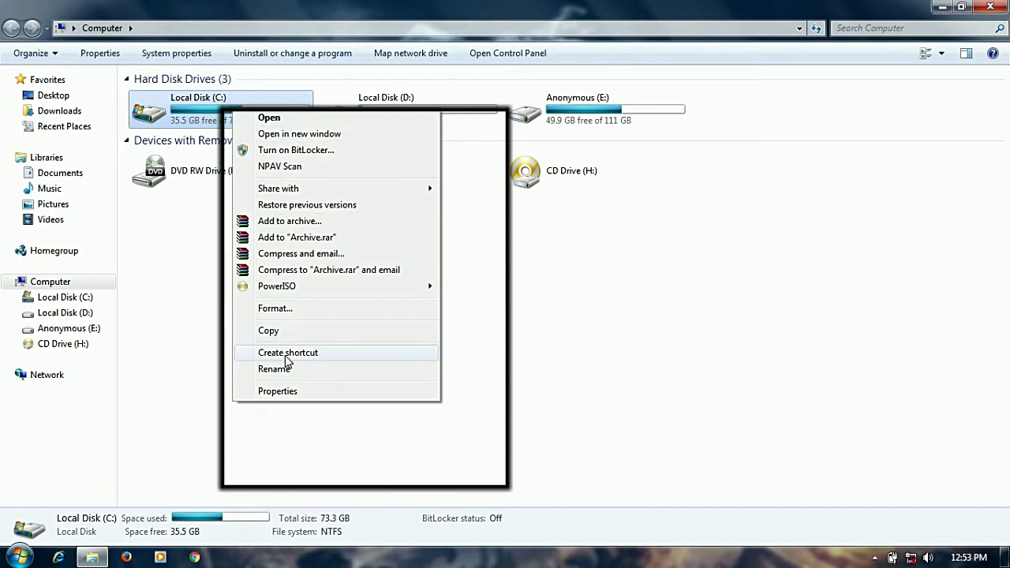
click(288, 390)
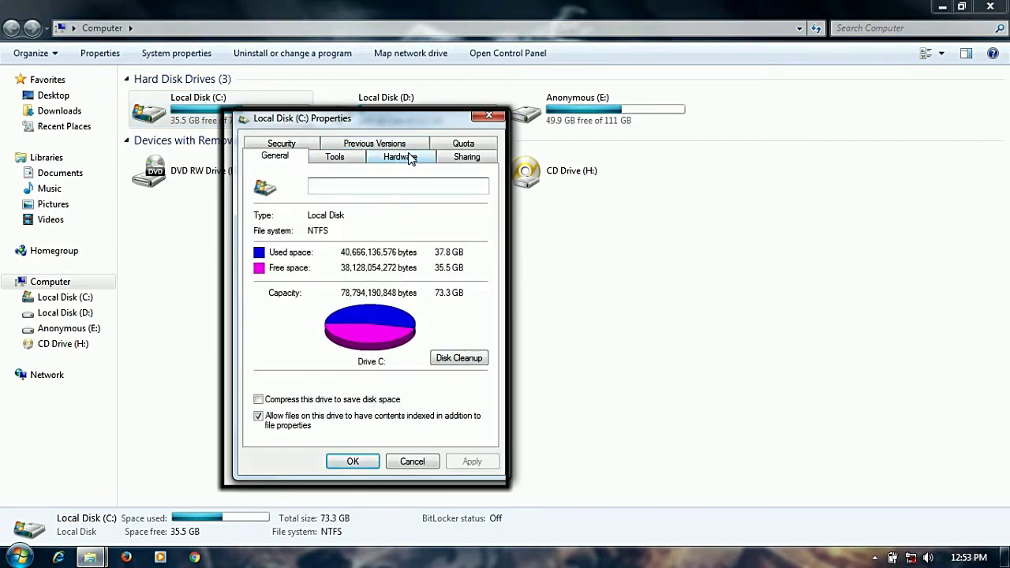
click(347, 161)
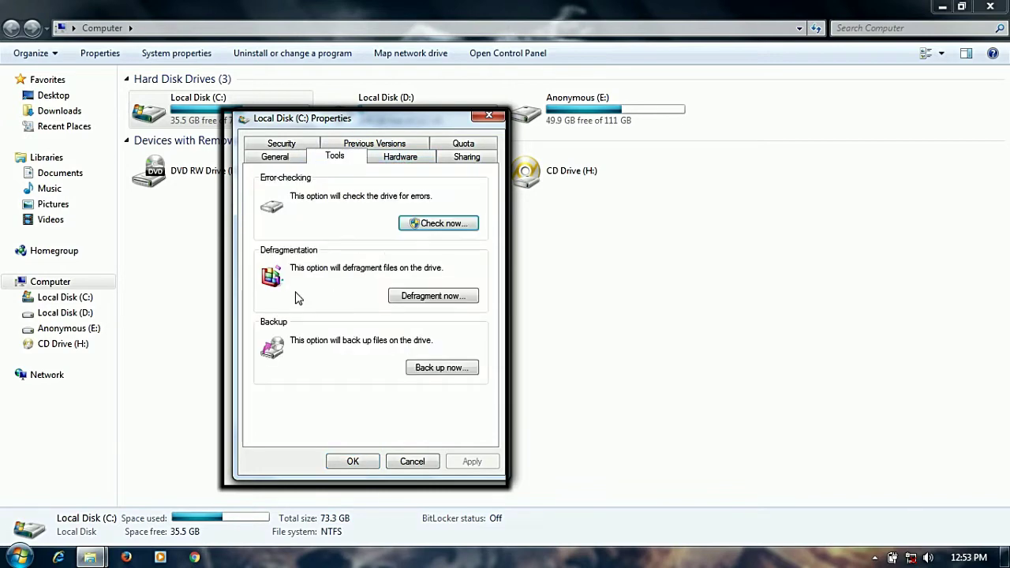
click(433, 296)
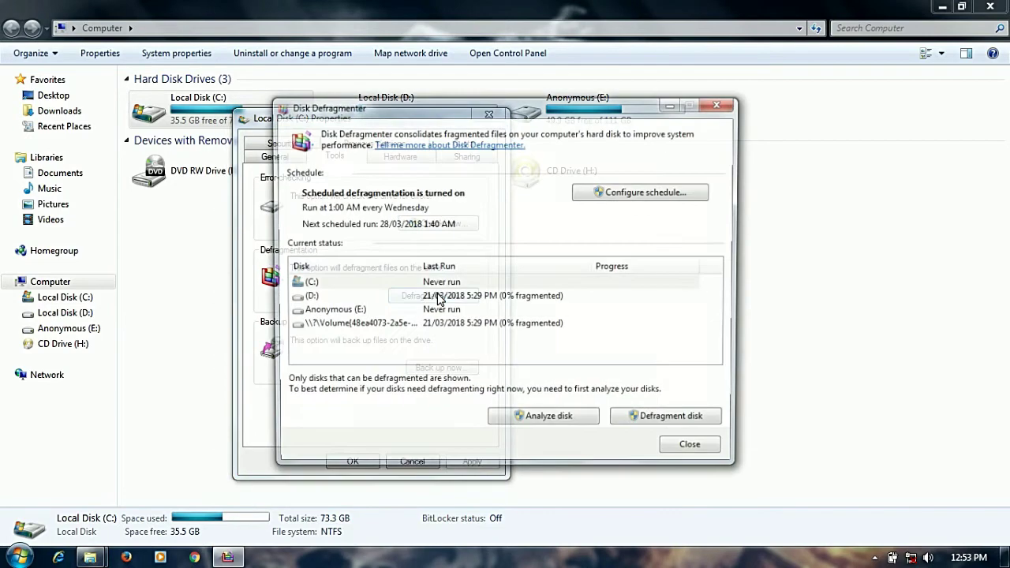
Step: Analyze drive C: for fragmentation and dismiss the slow-performance notification
click(557, 424)
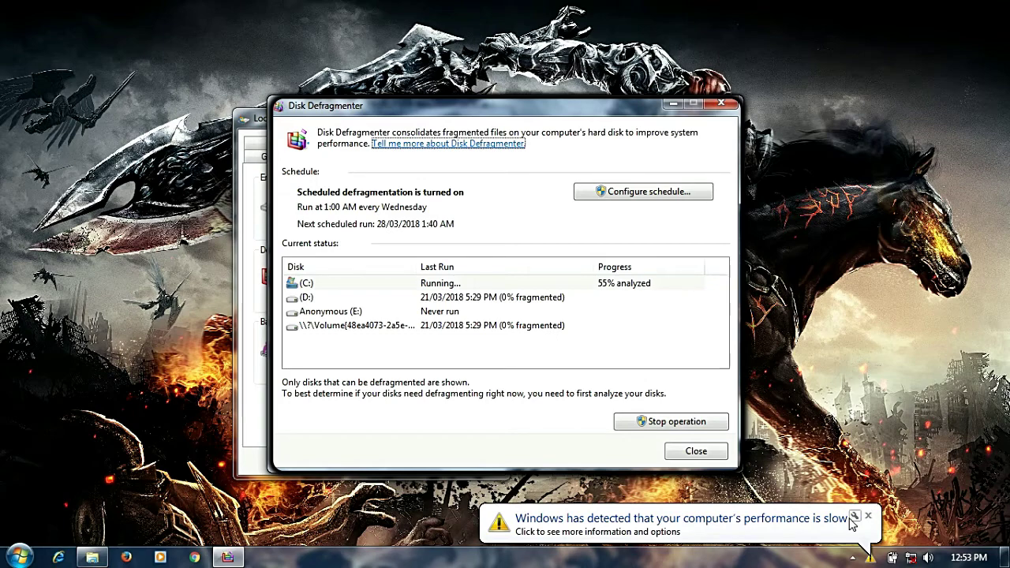
click(869, 517)
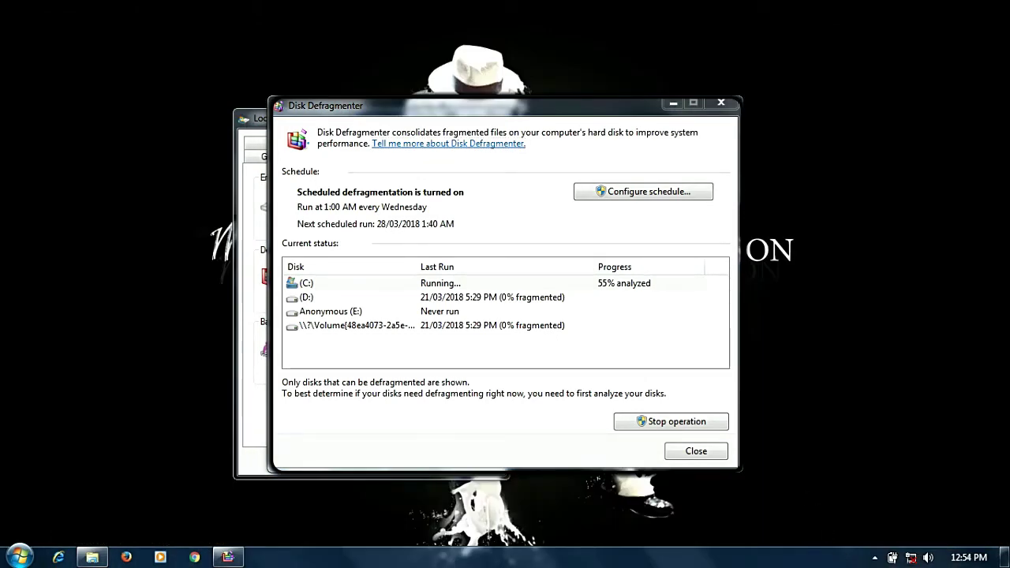
click(873, 557)
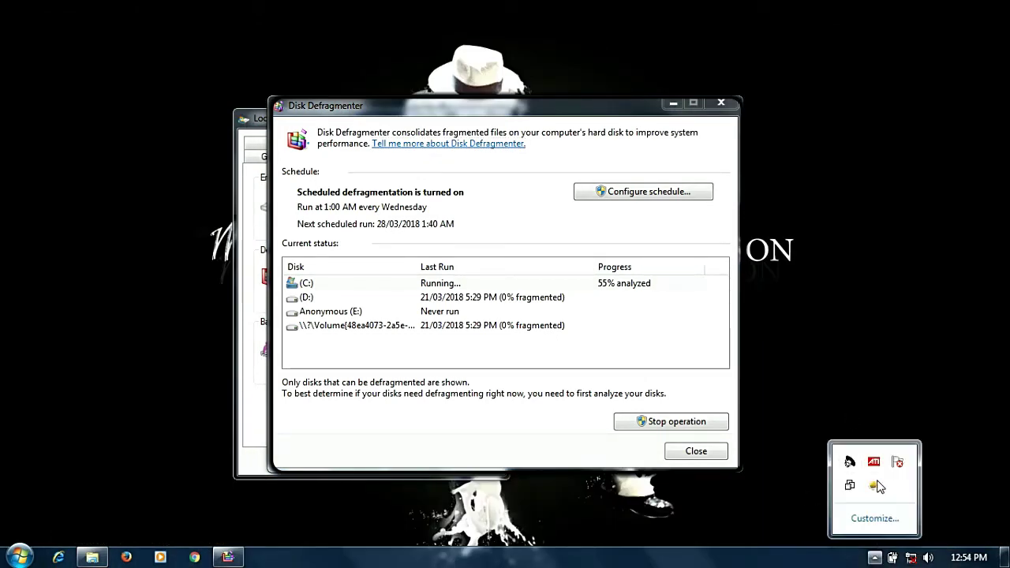
click(850, 378)
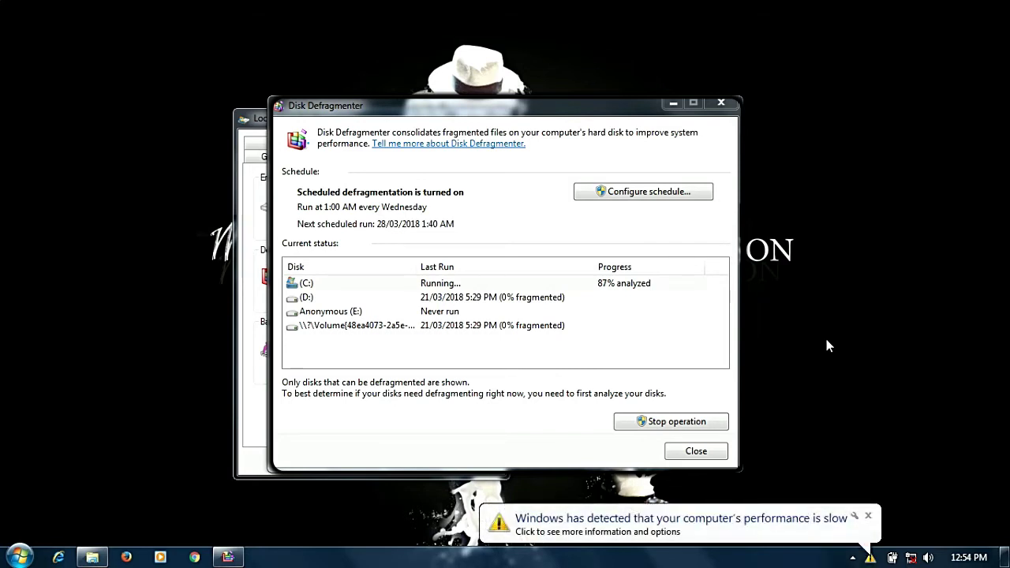
Step: Respond to the slow-performance notification by keeping the current color scheme, and refresh the desktop
click(680, 520)
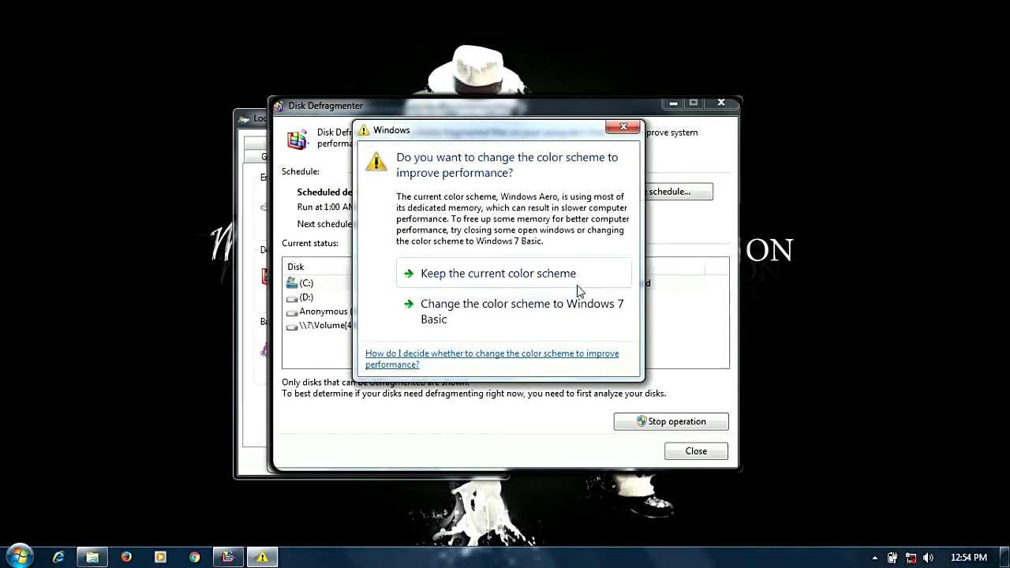
click(535, 277)
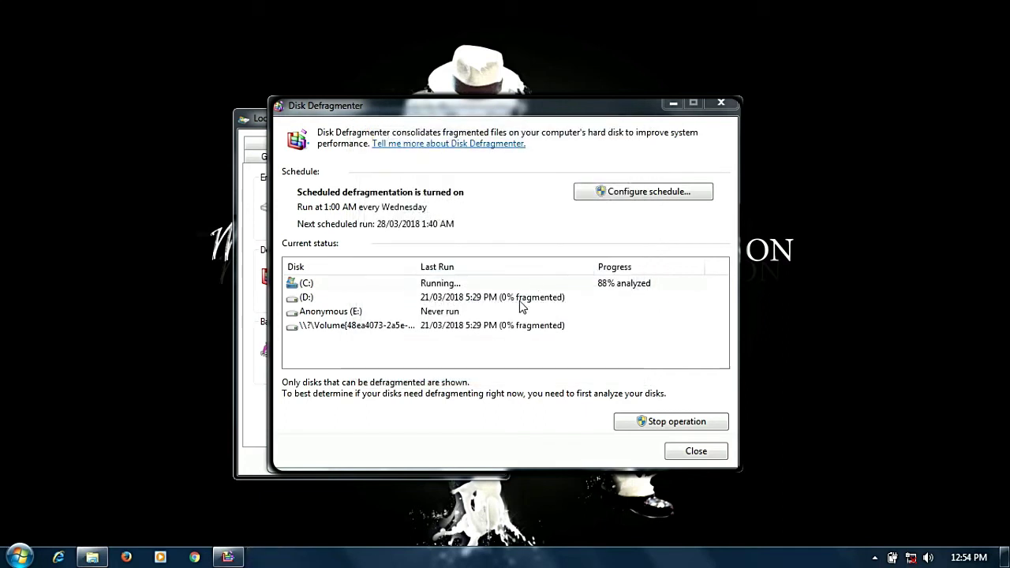
right_click(824, 140)
click(851, 208)
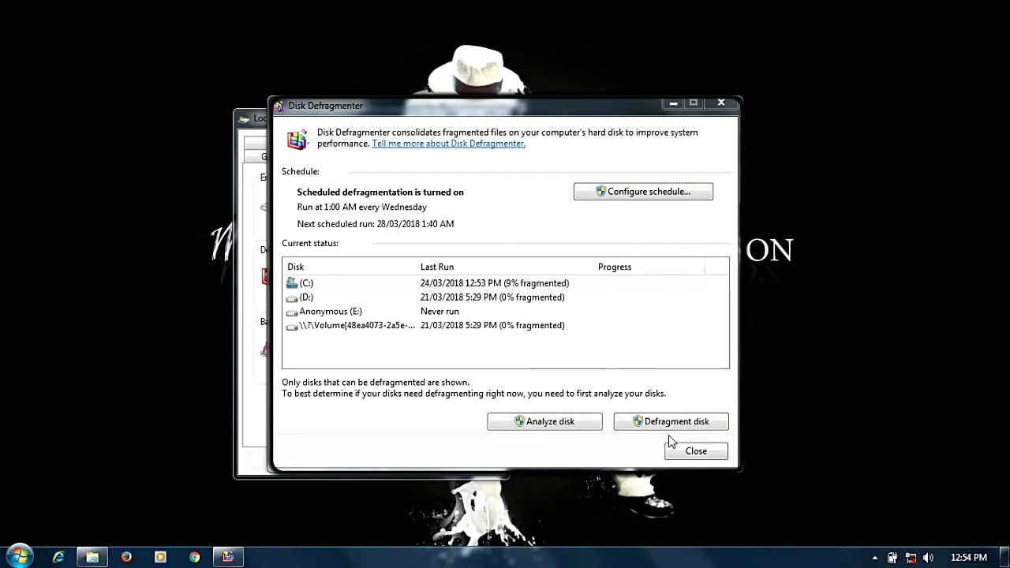
Step: Start defragmenting drive C: and close the drive's properties window
click(663, 424)
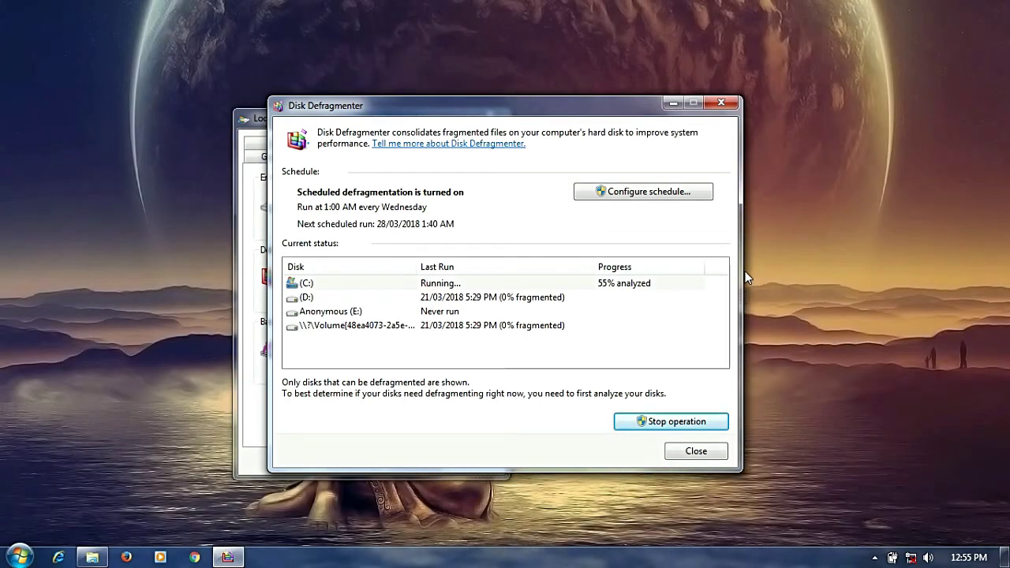
click(255, 116)
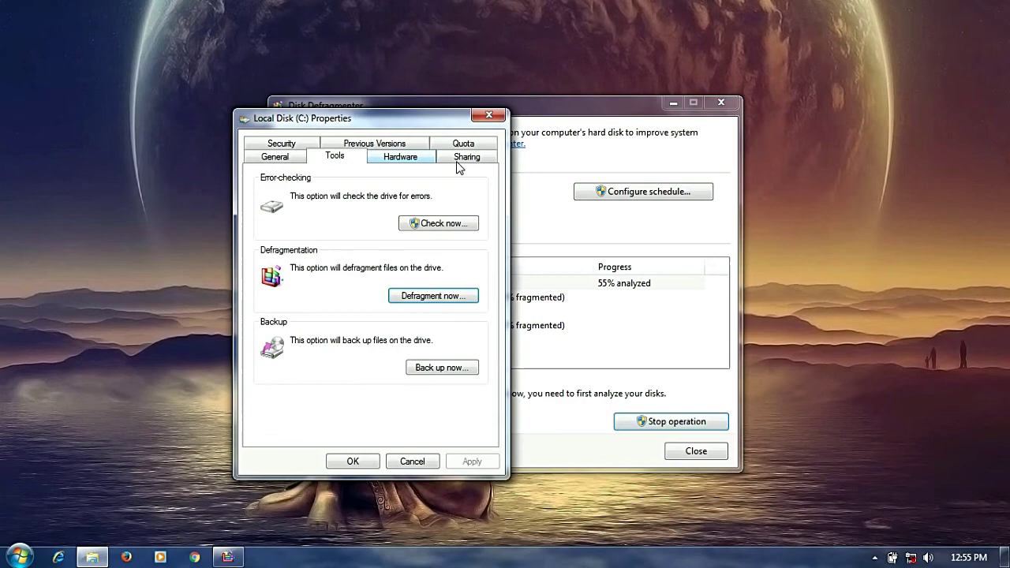
click(481, 113)
drag(470, 113, 712, 108)
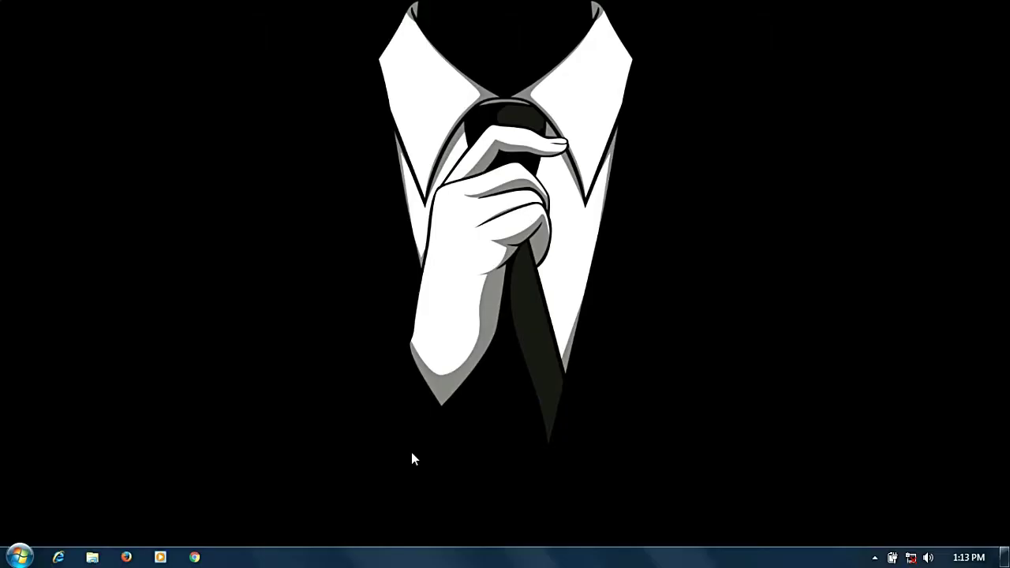
Step: Open System Configuration by running Msconfig and display its list of startup items
key(super+r)
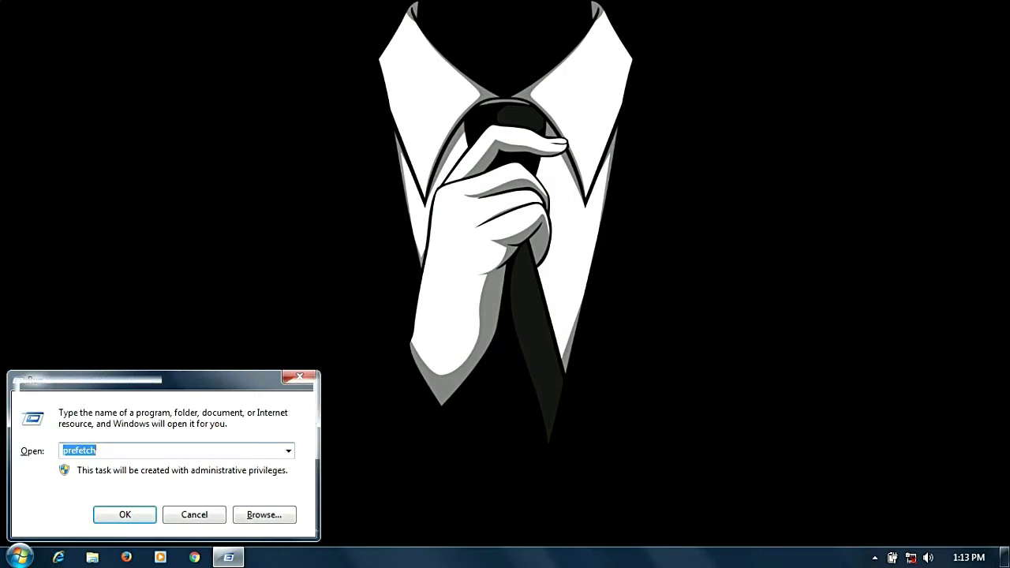
key(BackSpace)
text(M)
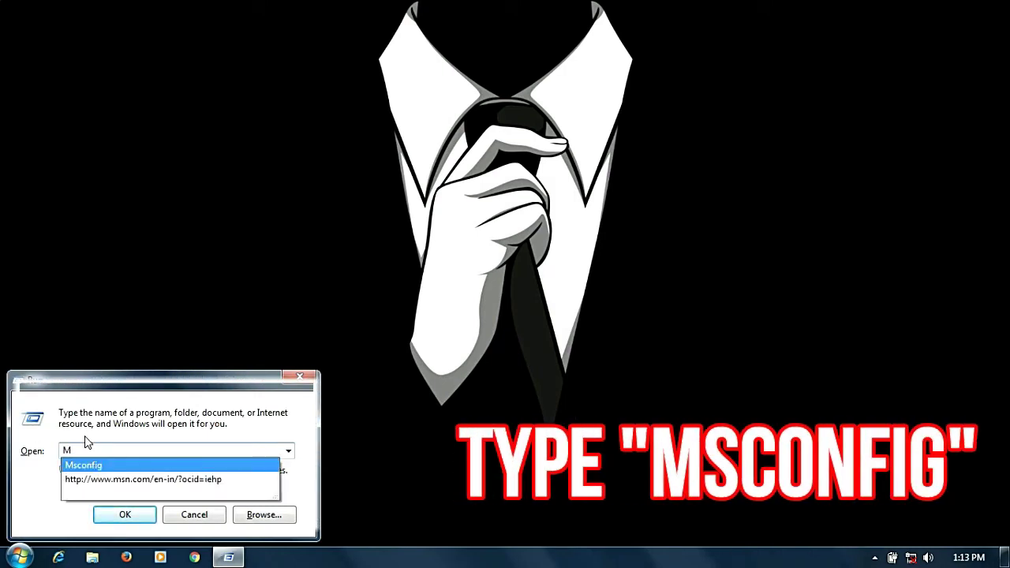
click(94, 467)
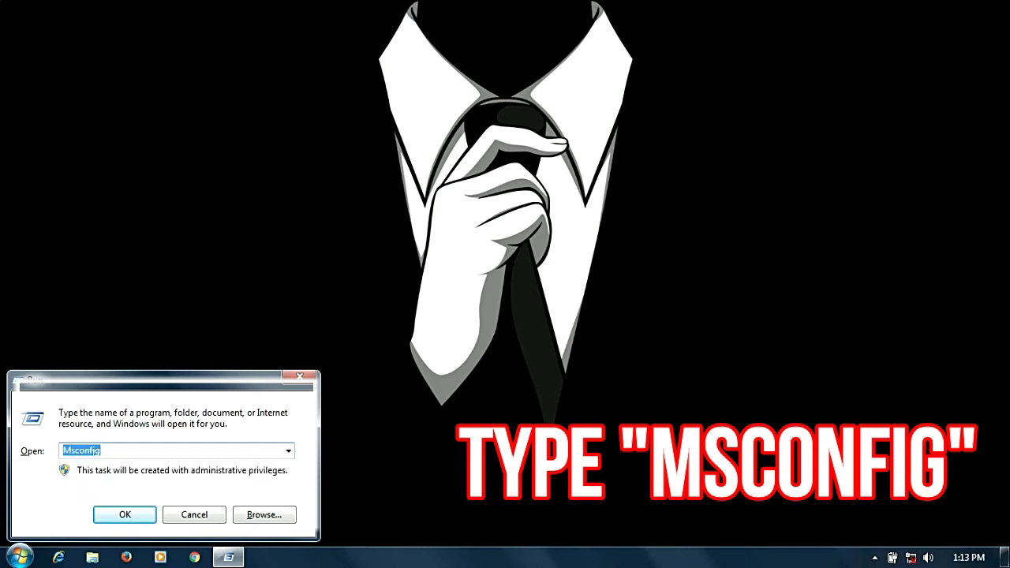
click(123, 511)
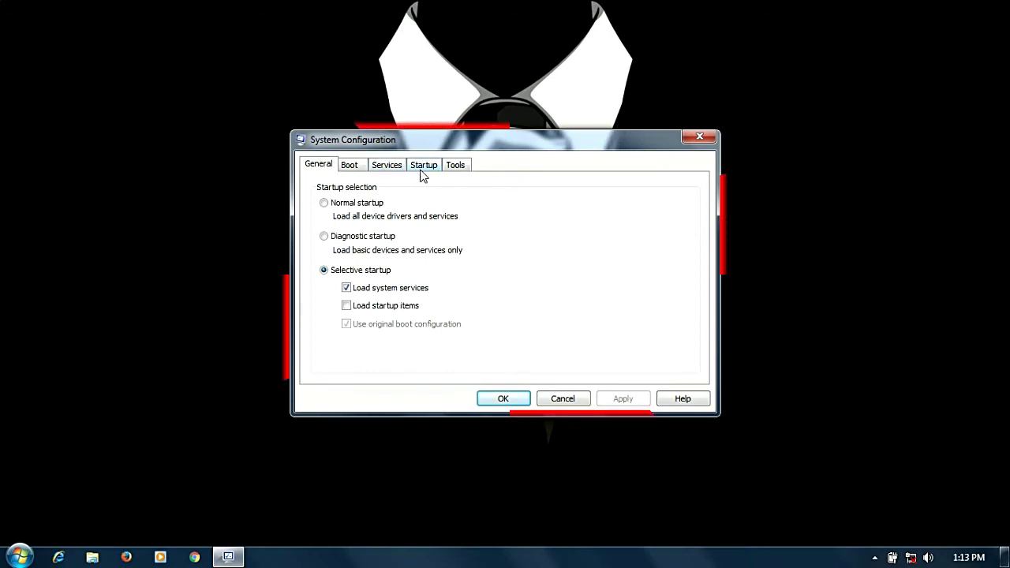
click(422, 168)
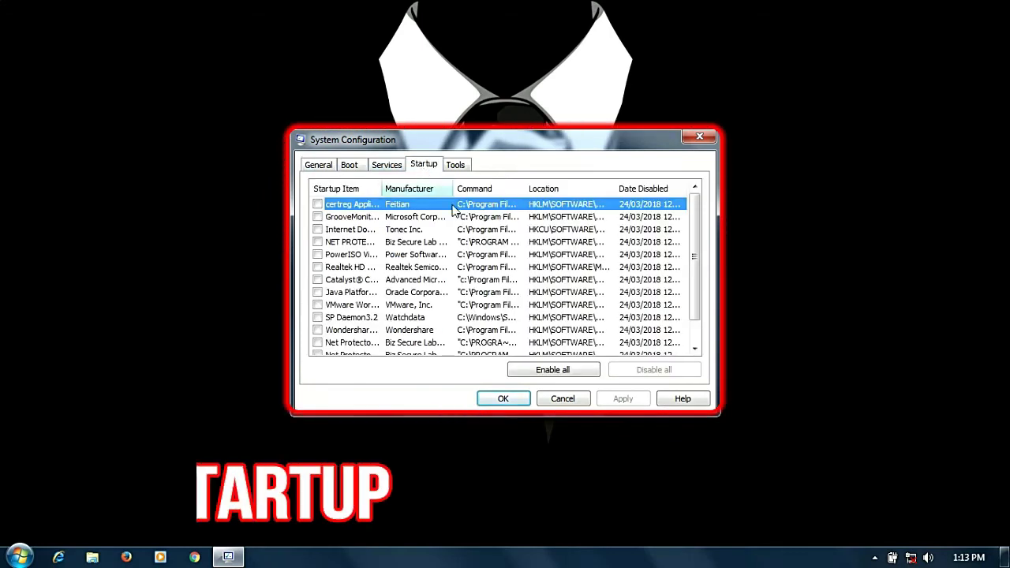
Step: Enable the GrooveMonitor, Internet Do..., PowerISO, VMware, SP Daemon3.2 and Wondershare startup items, leaving certreg and Adobe disabled
click(317, 204)
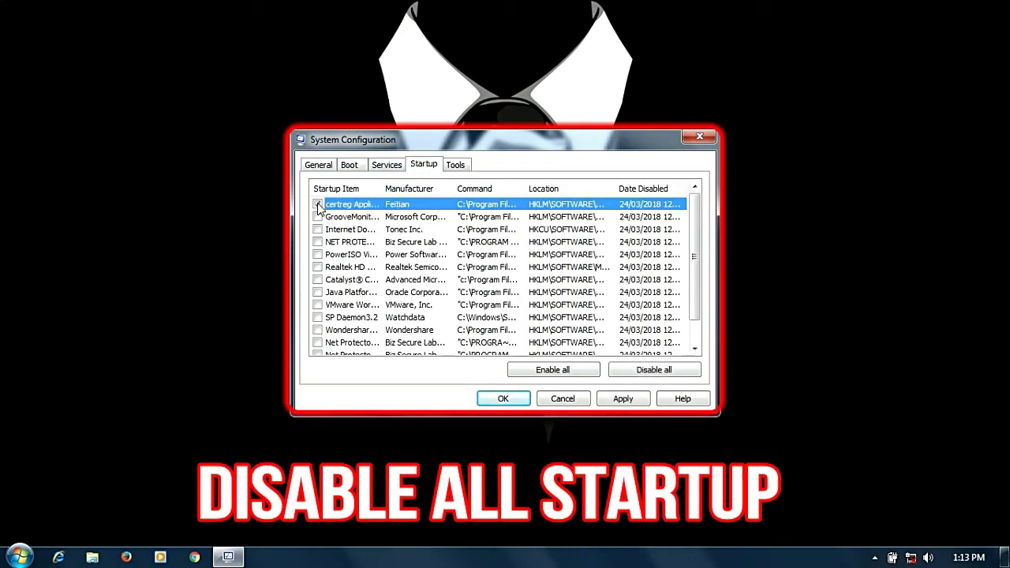
click(317, 204)
click(317, 216)
click(317, 229)
click(317, 254)
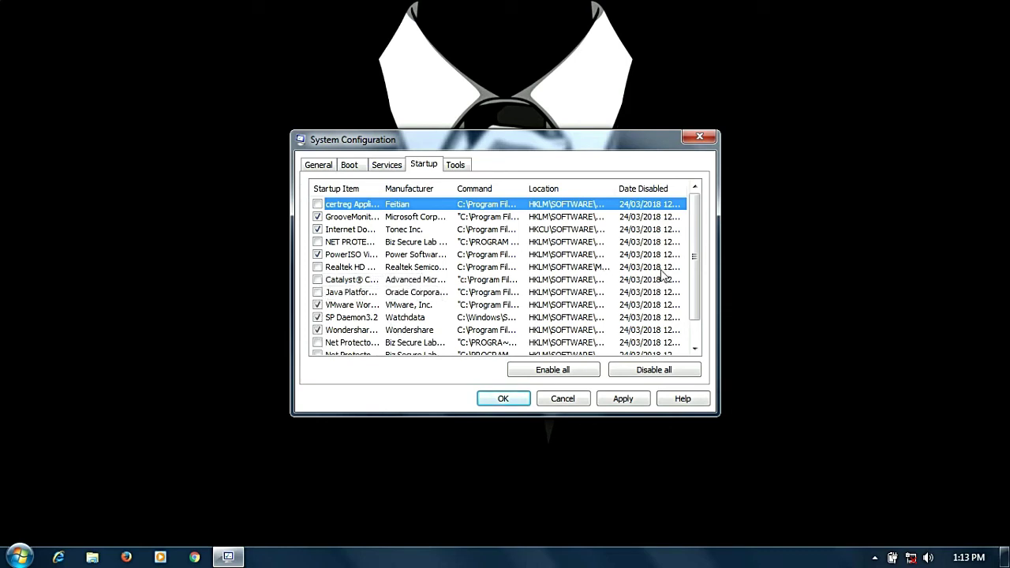
drag(695, 293, 699, 306)
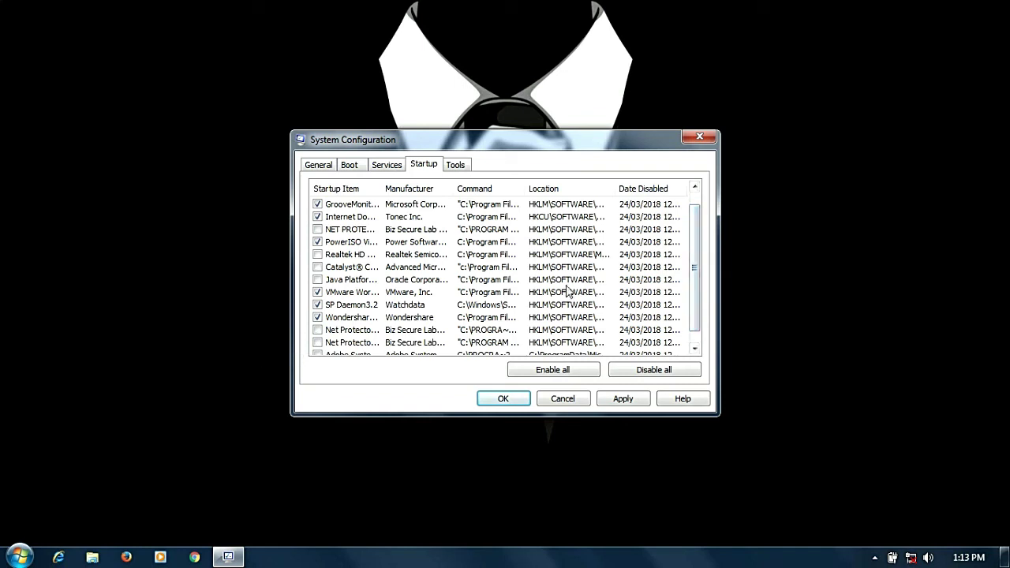
click(694, 350)
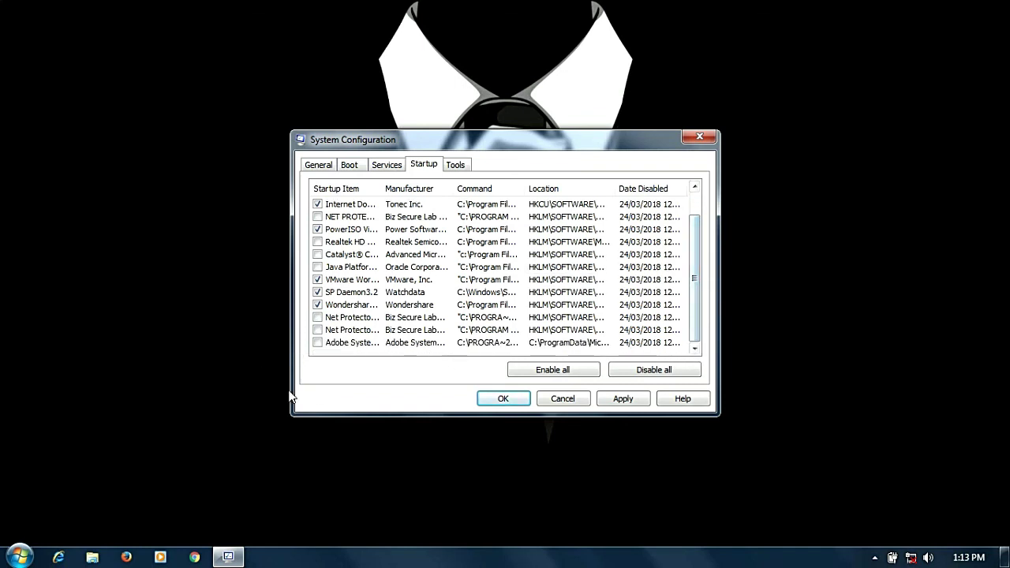
click(318, 344)
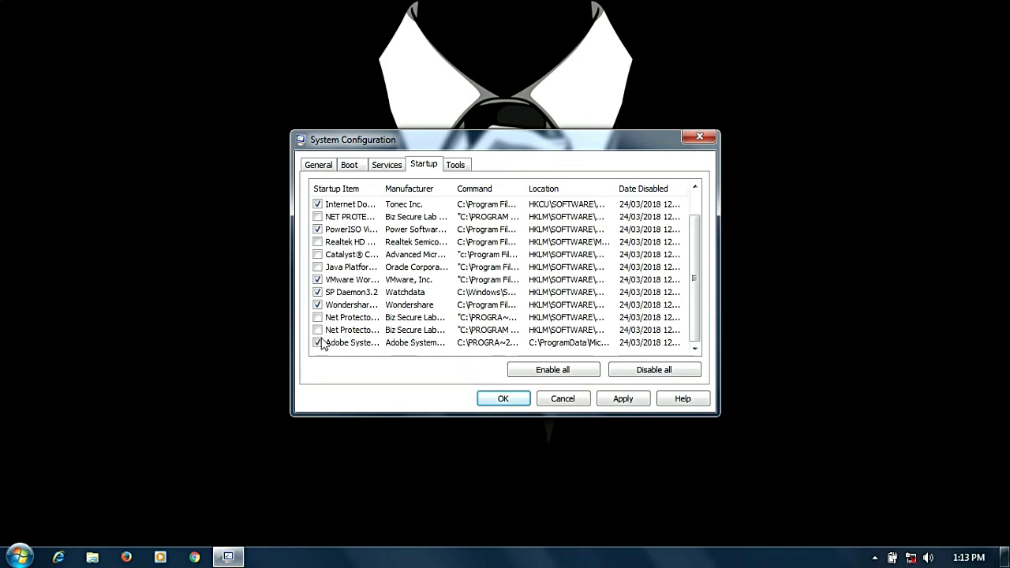
click(318, 344)
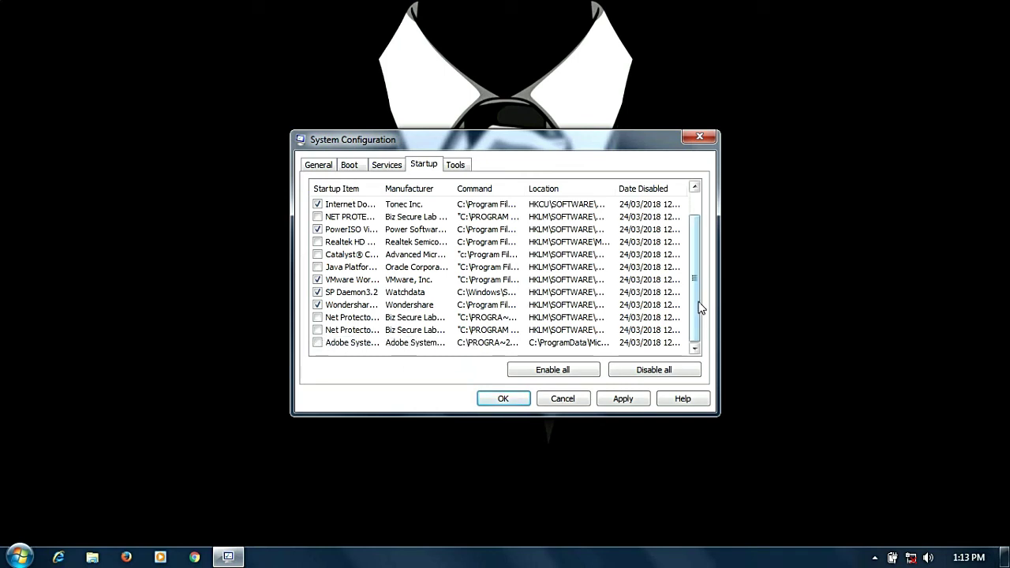
scroll(694, 222, up, 1)
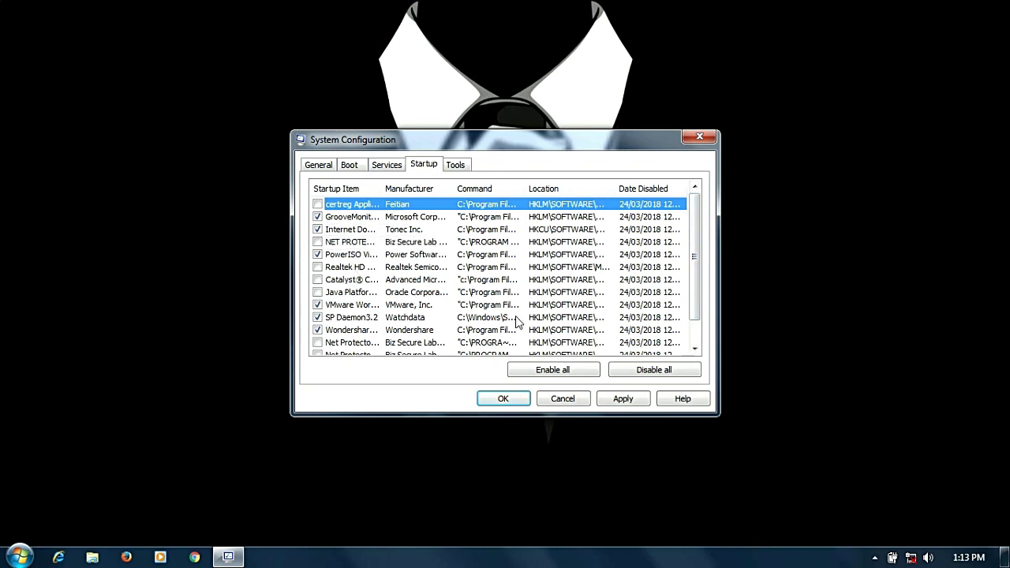
Step: Disable all startup items, apply the change and close System Configuration, and refresh the desktop
click(647, 370)
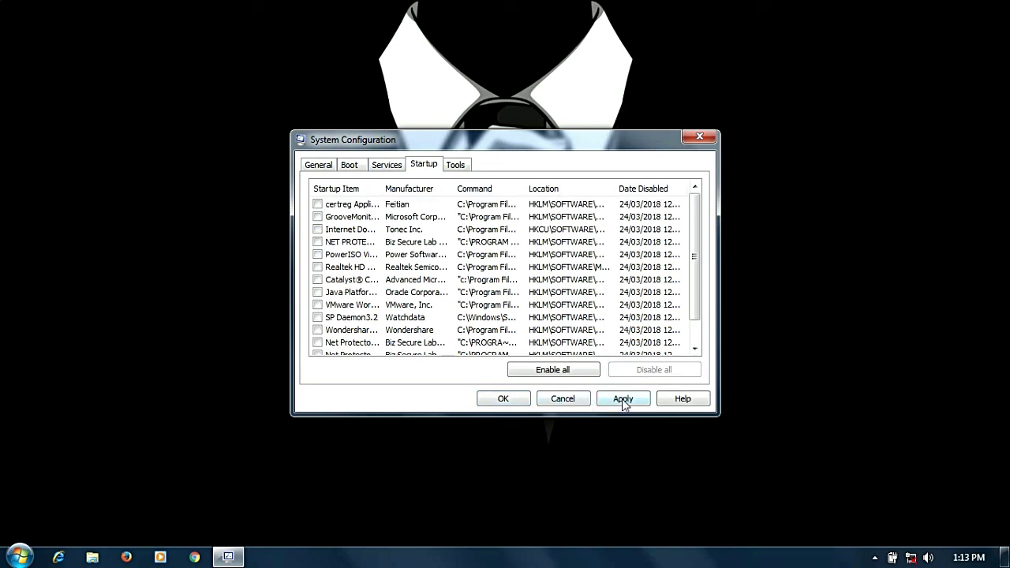
click(623, 399)
click(518, 401)
right_click(561, 251)
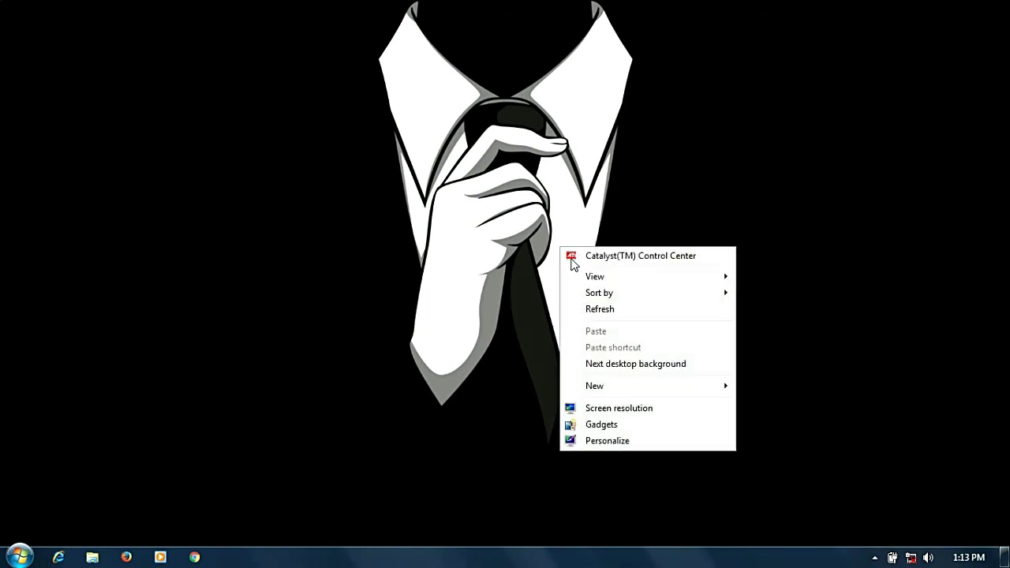
click(603, 310)
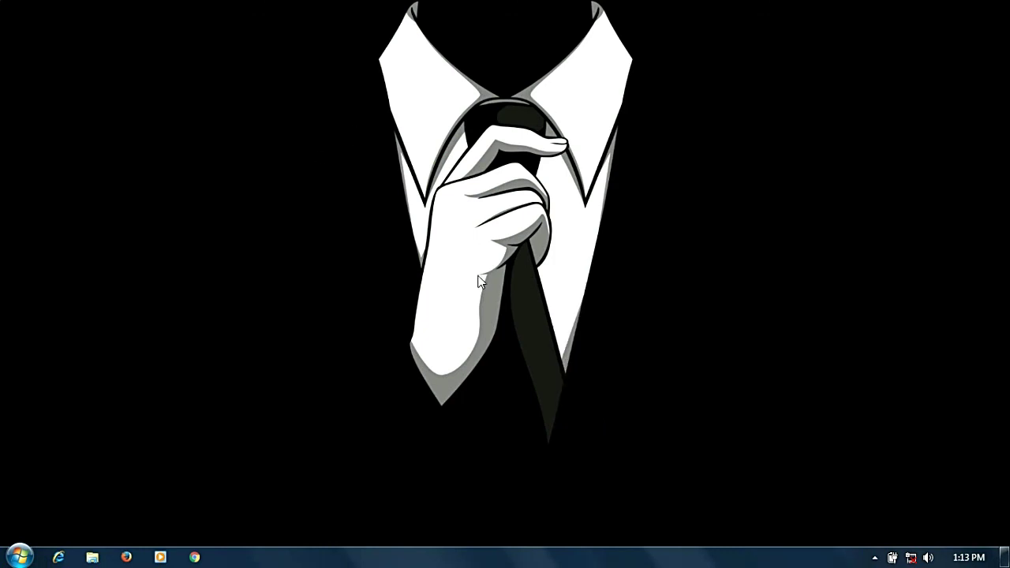